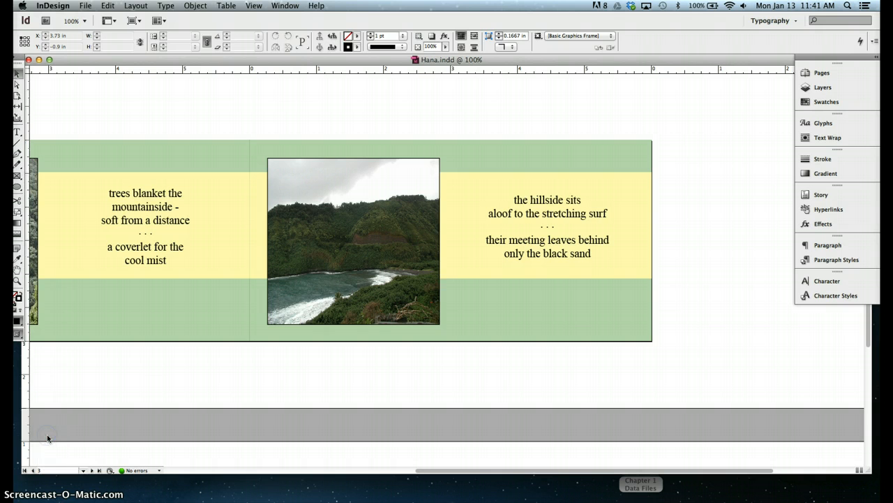
Step: Fit the whole spread of pages 2-3 in the window
click(219, 335)
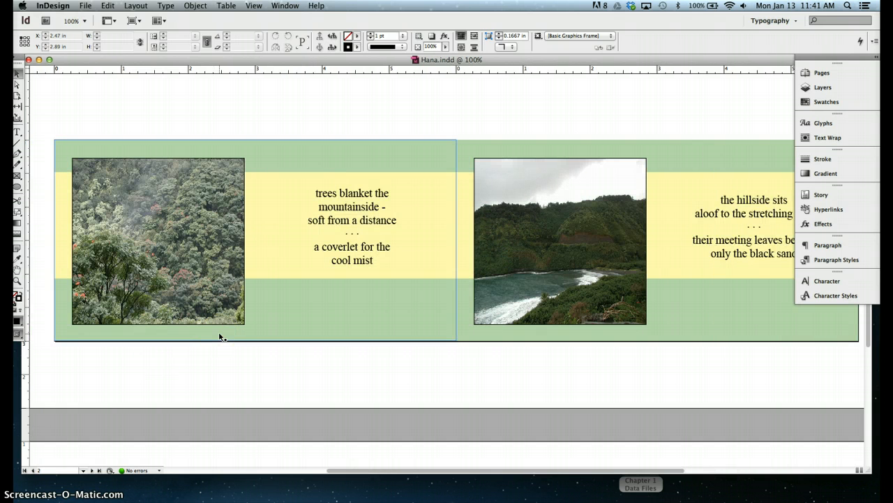
click(255, 202)
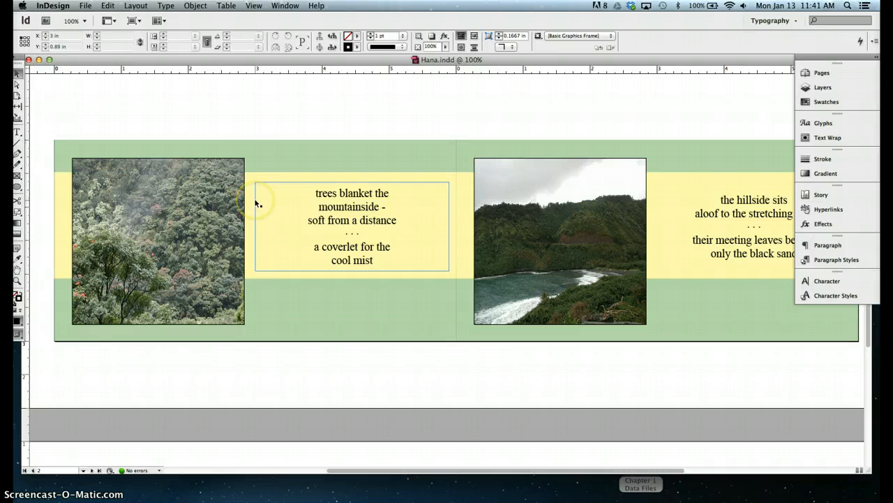
click(256, 6)
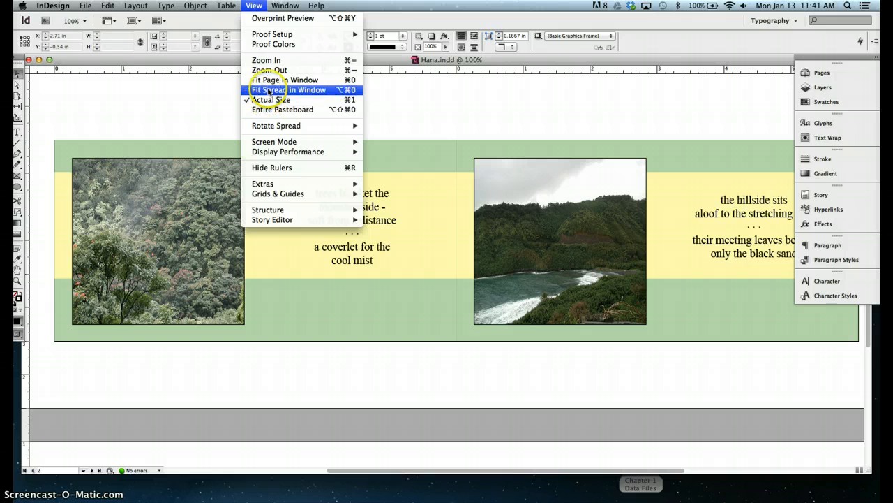
click(268, 89)
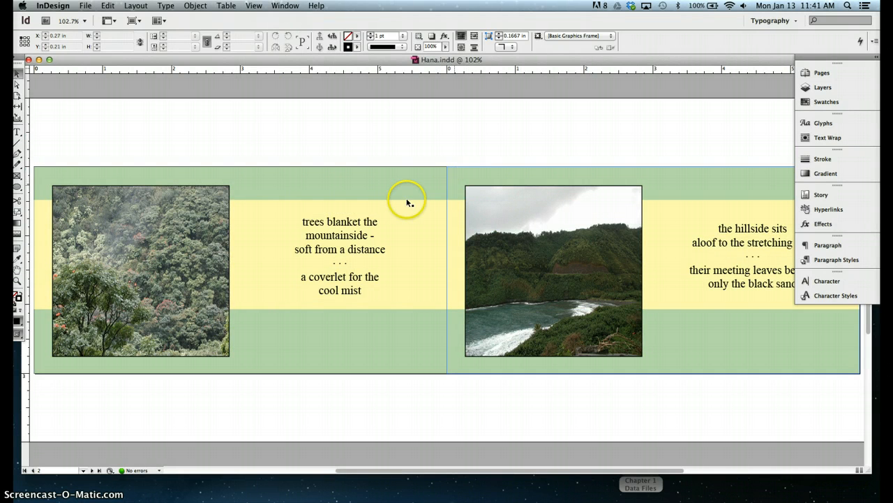
Step: Display the document's page thumbnails, advance to spread 4-5, and page back to page 1
click(821, 73)
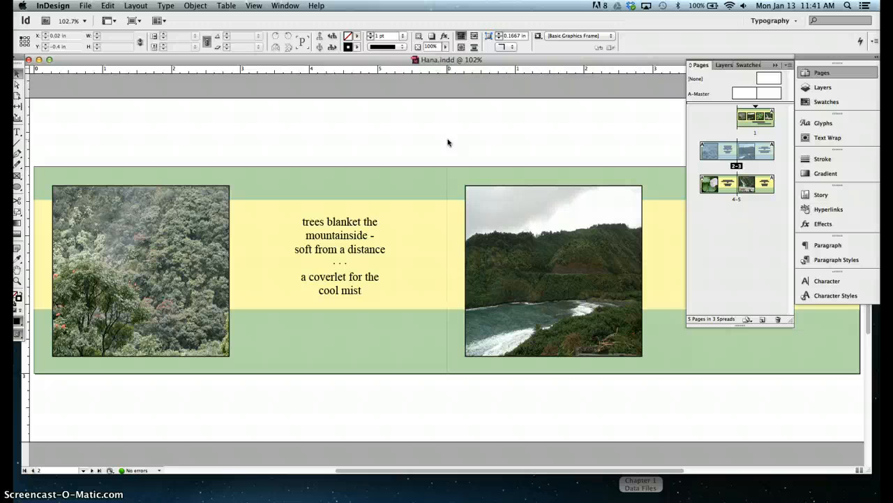
click(91, 471)
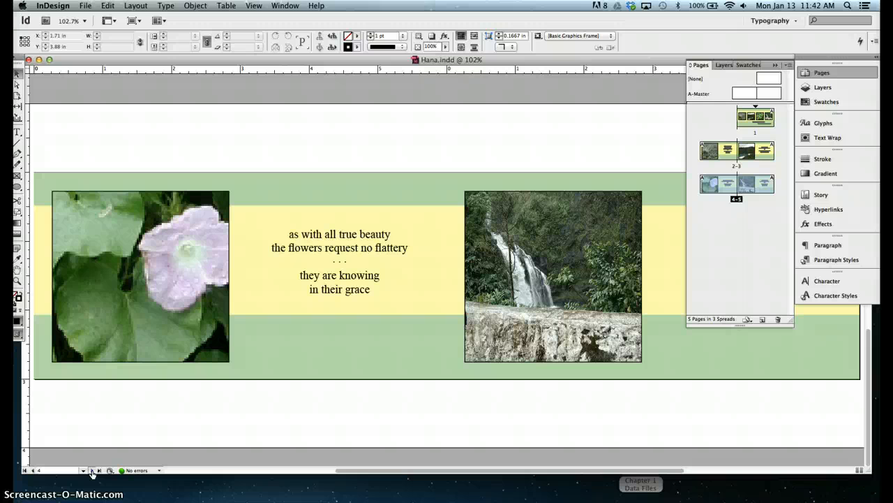
click(32, 471)
click(33, 472)
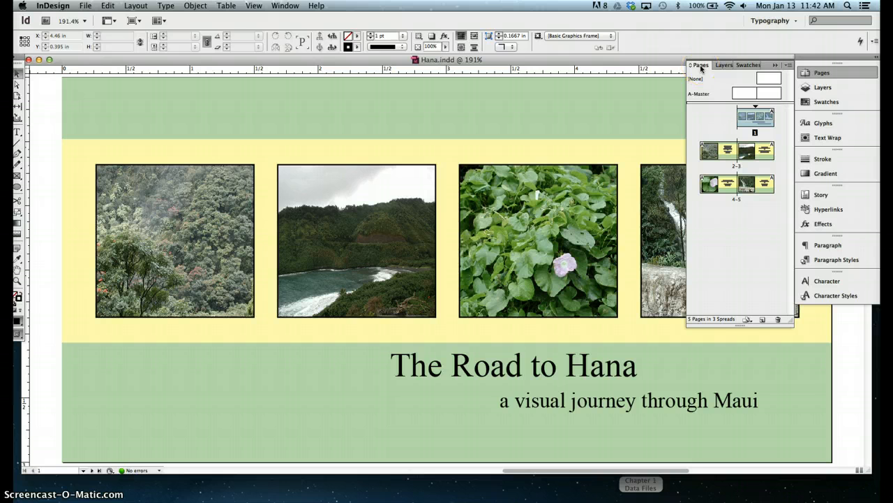
Step: Use the page thumbnails to go to page 3, bring the full 2-3 spread into view, and return to page 3
right_click(741, 232)
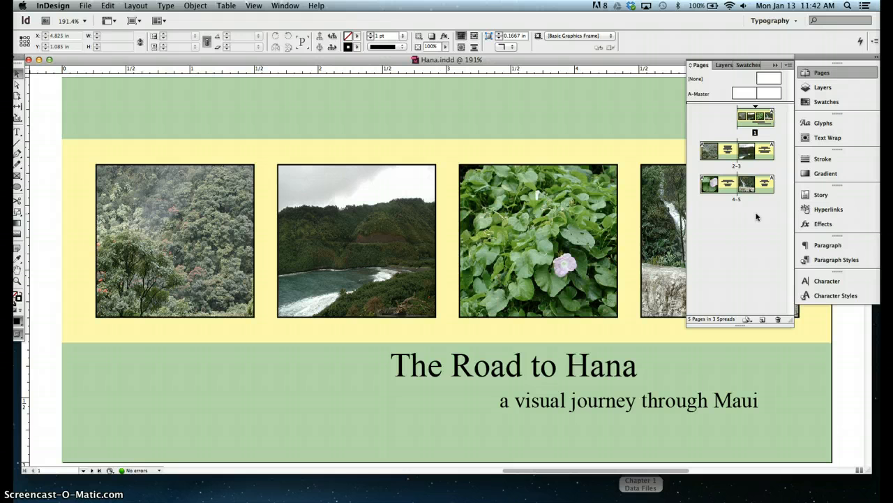
double_click(757, 154)
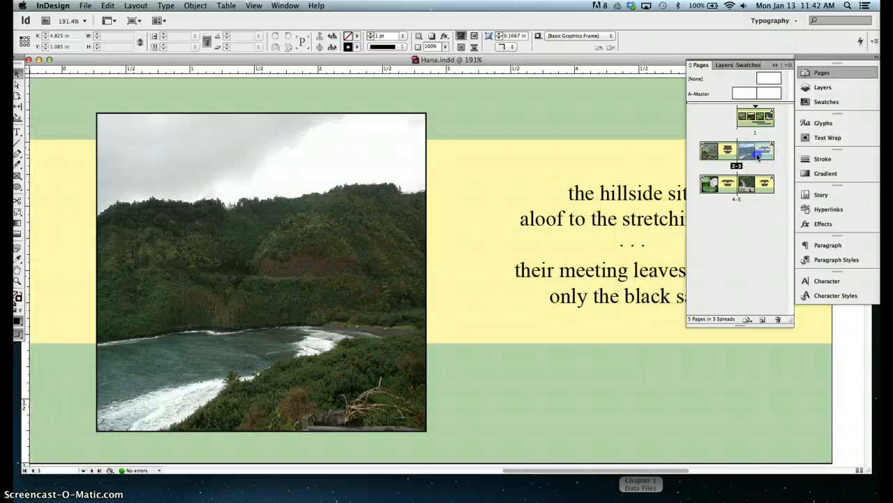
click(760, 184)
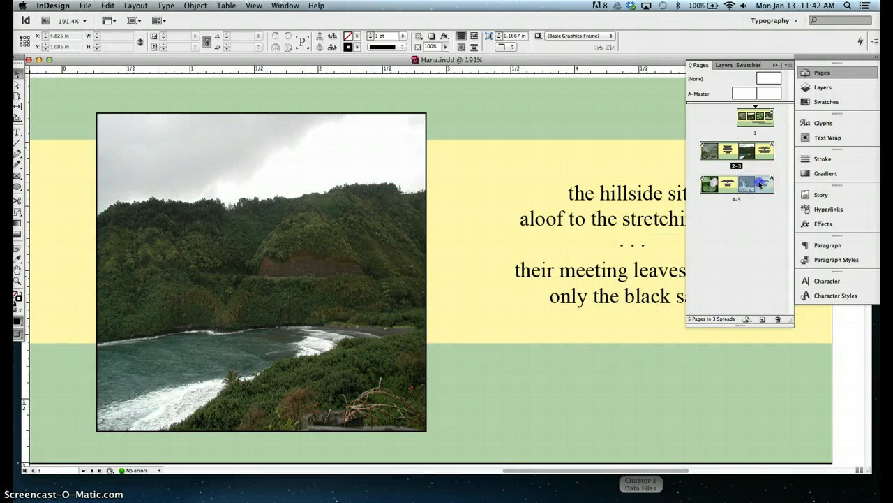
drag(760, 183, 760, 152)
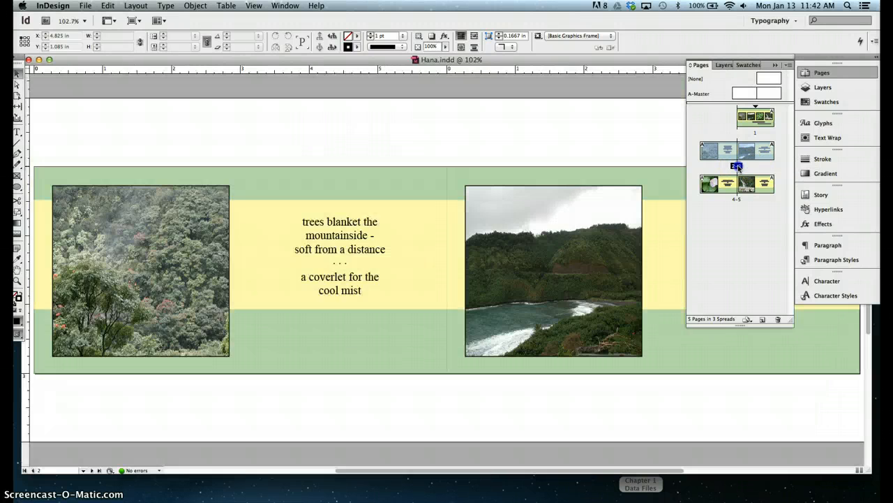
double_click(737, 166)
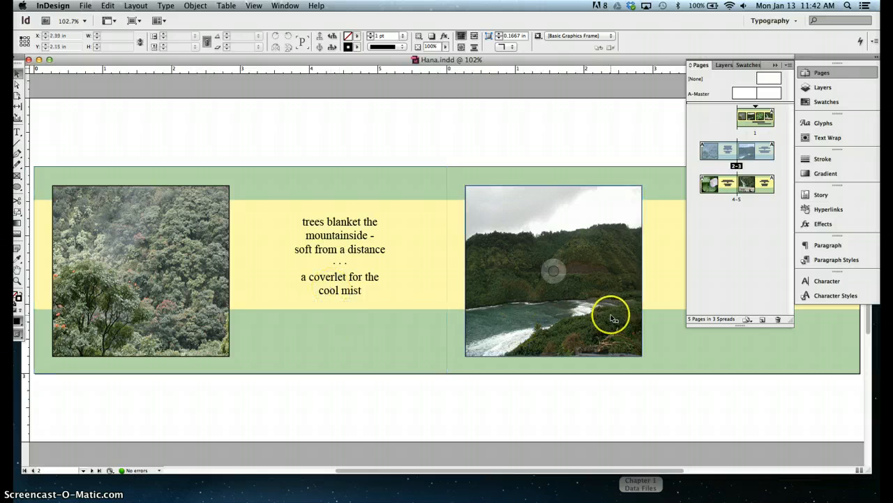
double_click(757, 148)
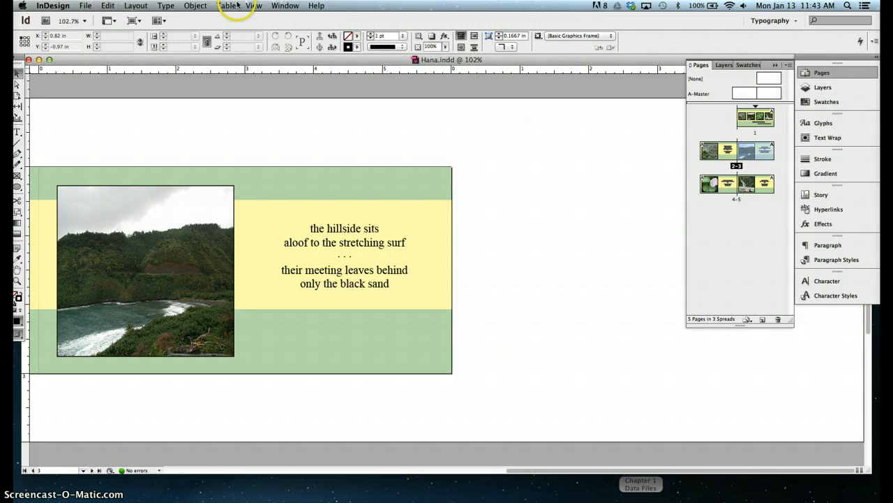
Step: Go to the first page of the document, and jump to page 5 with the Go to Page command
click(135, 6)
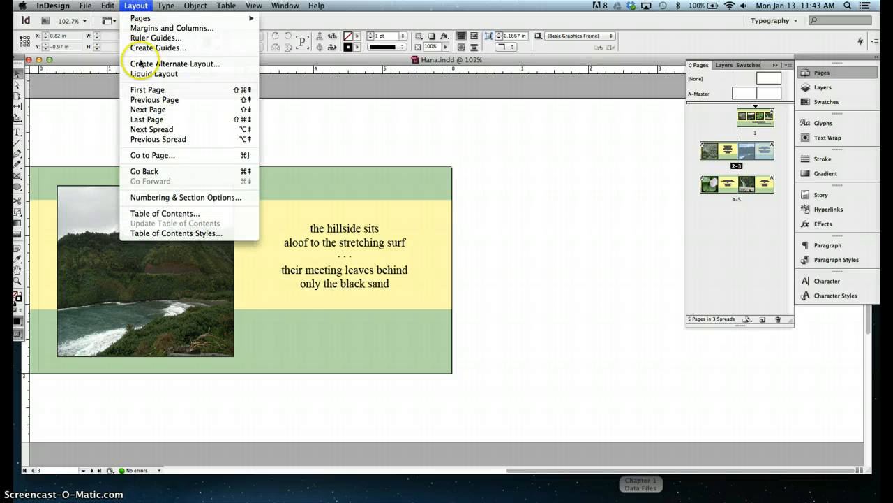
click(147, 90)
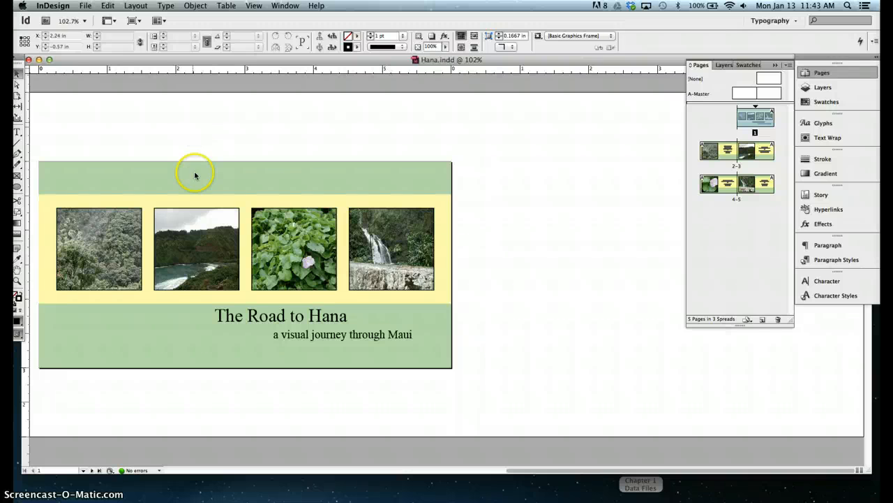
click(196, 248)
key(super+j)
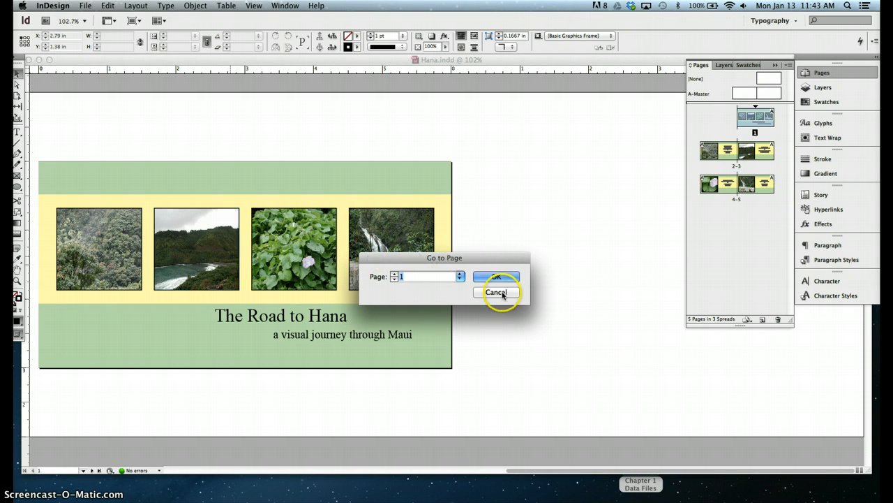
click(395, 281)
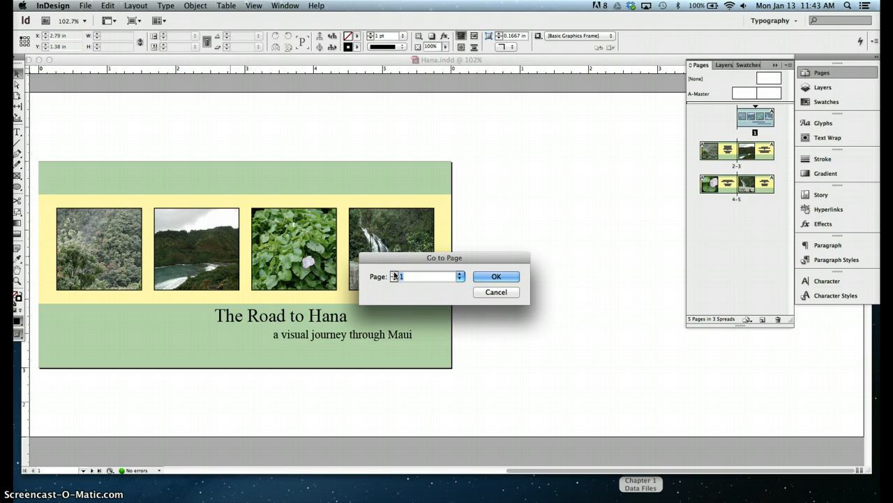
click(394, 274)
click(394, 273)
click(394, 273)
click(395, 274)
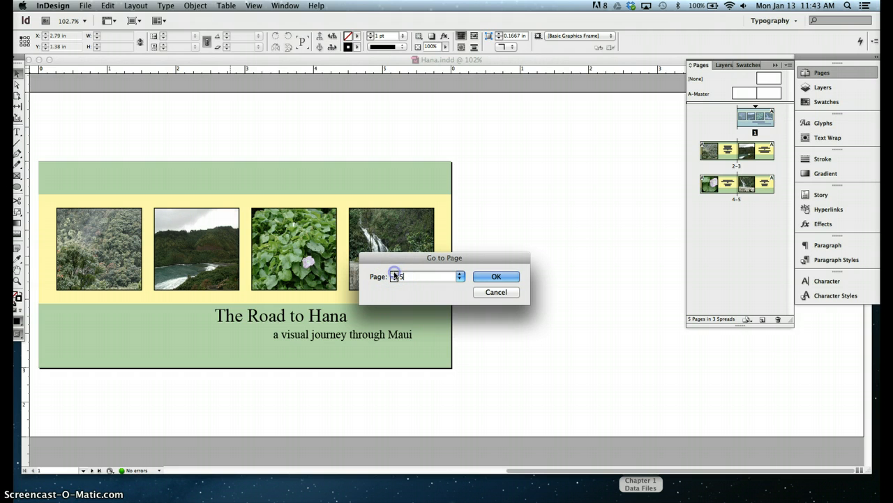
click(509, 277)
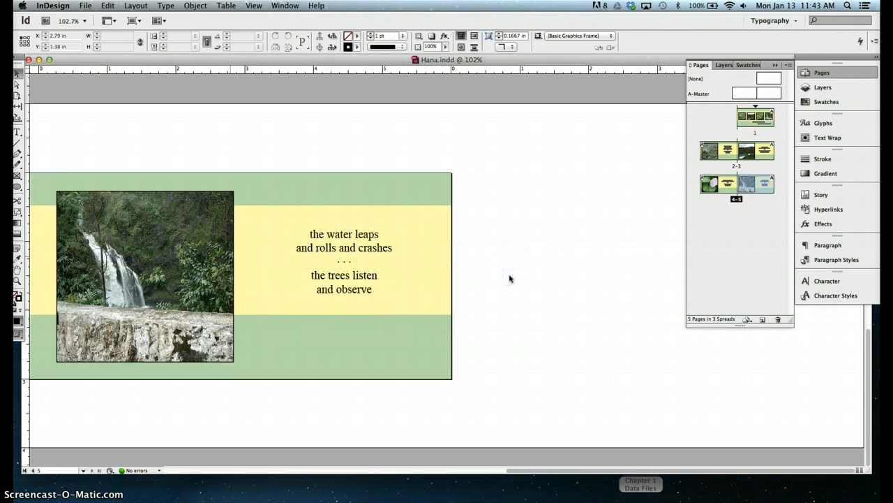
click(450, 270)
click(495, 271)
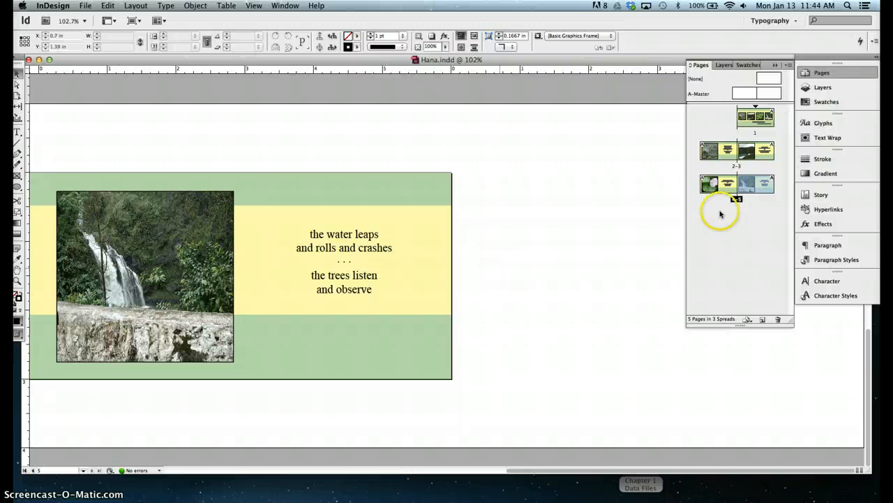
Step: Assign the Blue color label to the page 5 thumbnail
click(759, 191)
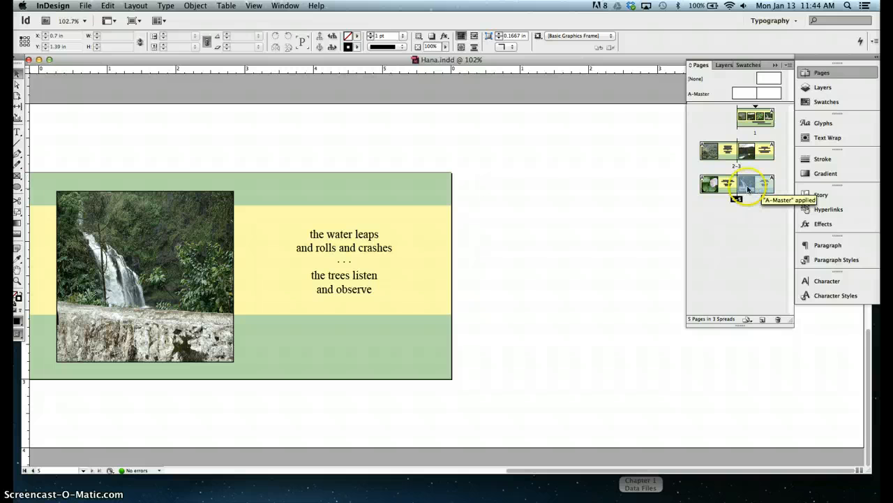
click(738, 183)
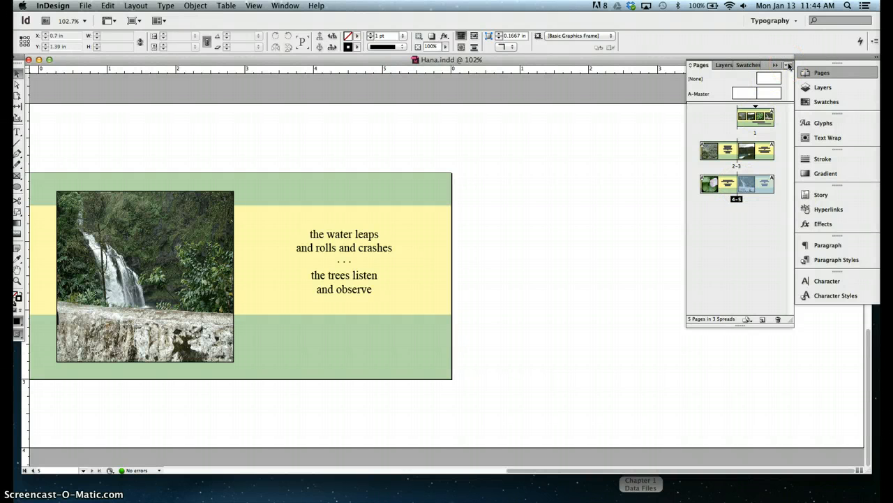
click(789, 65)
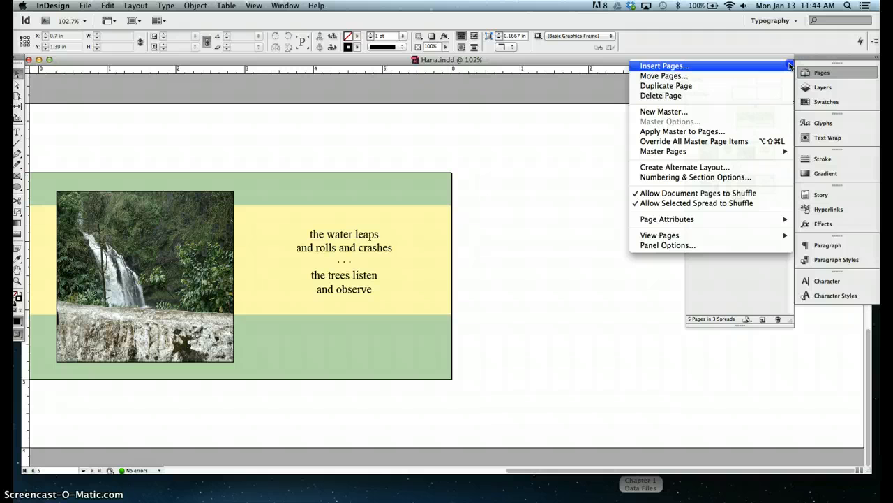
mouse_move(748, 224)
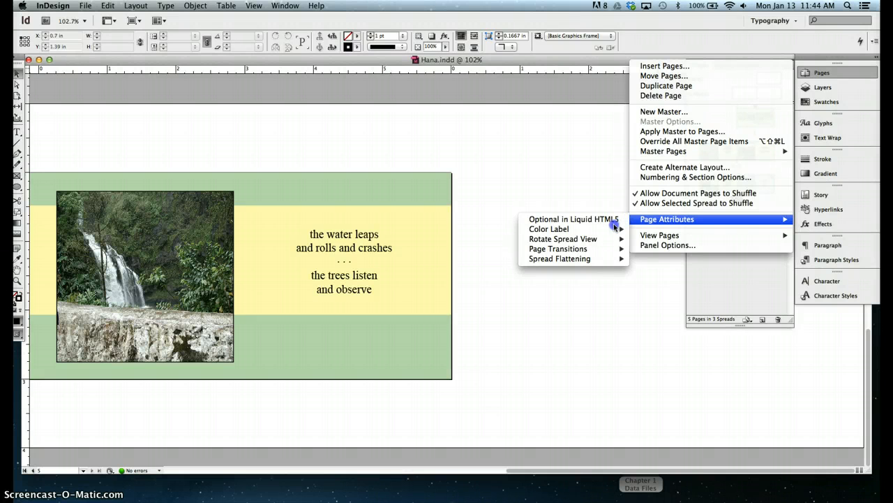
mouse_move(613, 229)
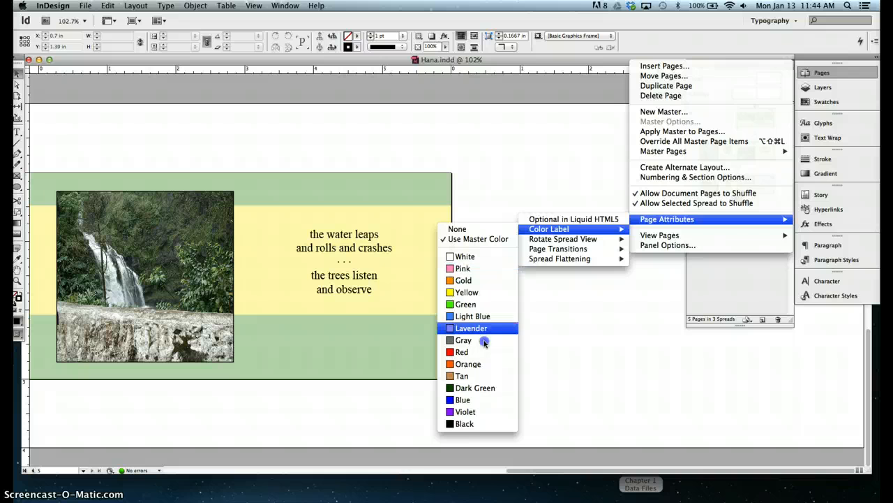
click(472, 399)
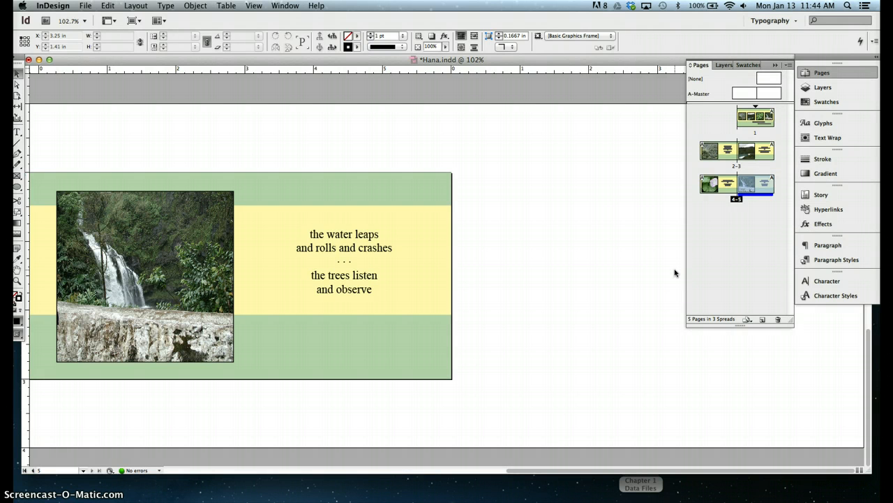
Step: Select the whole 2-3 spread and assign it the Orange color label
click(736, 167)
double_click(736, 167)
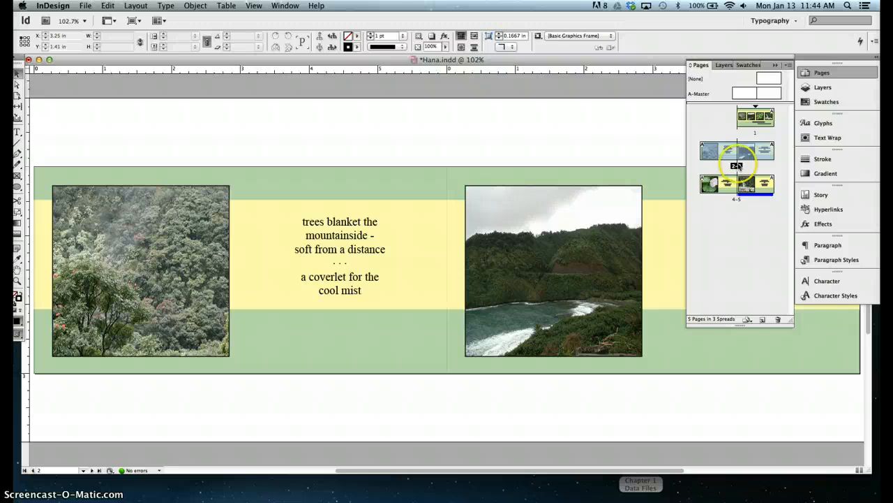
click(789, 65)
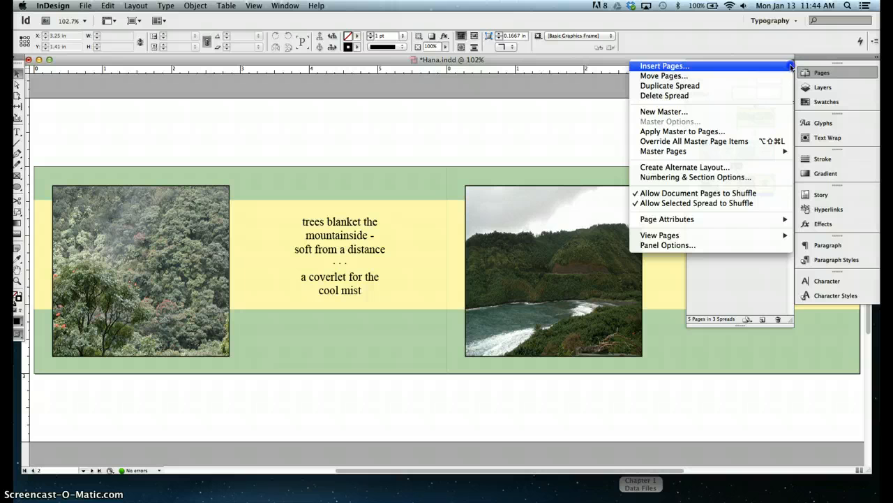
mouse_move(759, 221)
mouse_move(590, 229)
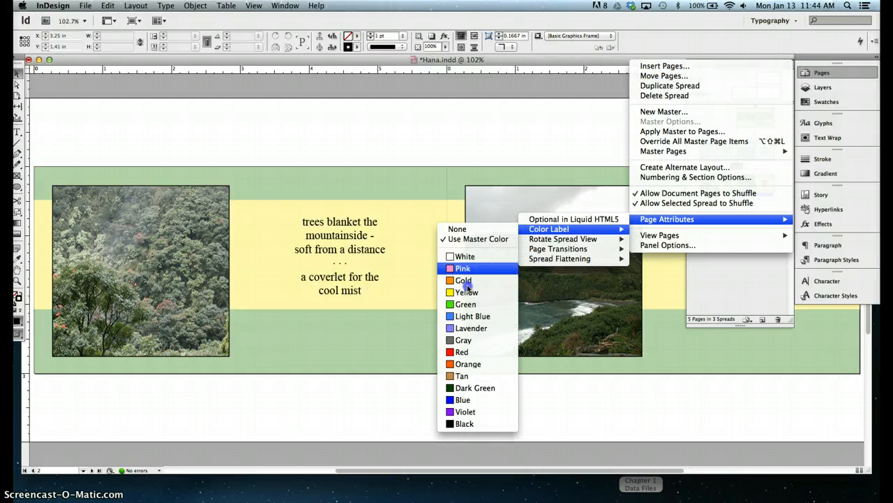
click(465, 360)
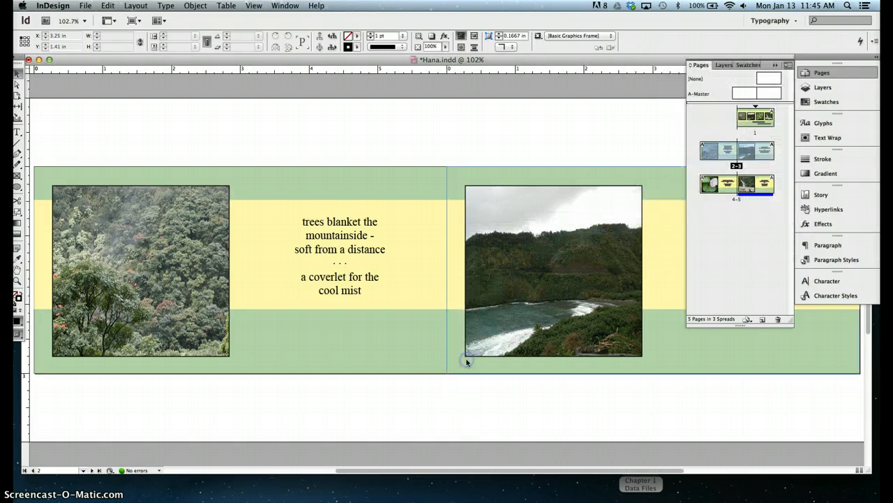
click(748, 192)
click(739, 158)
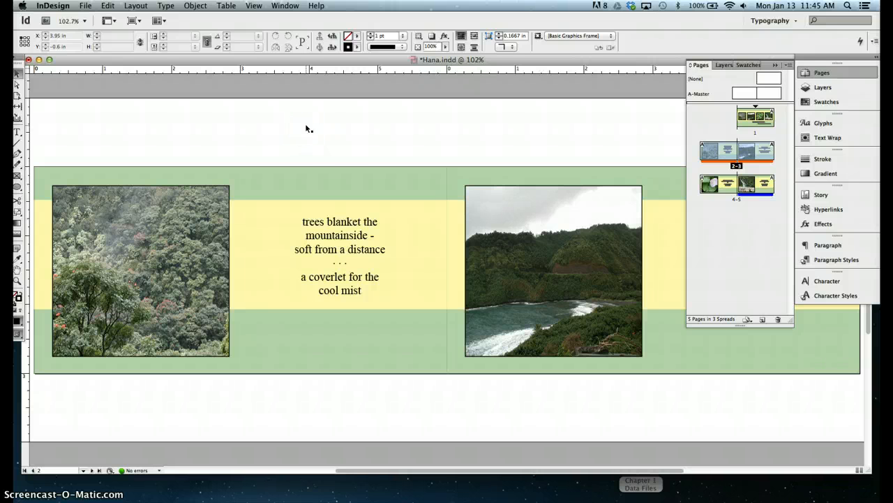
Step: Save the changes to Hana.indd and close the document
key(super+s)
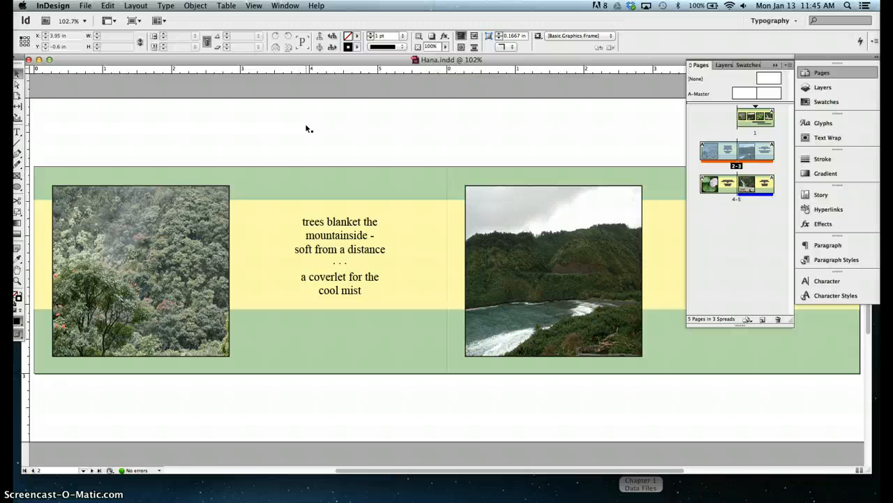
click(28, 61)
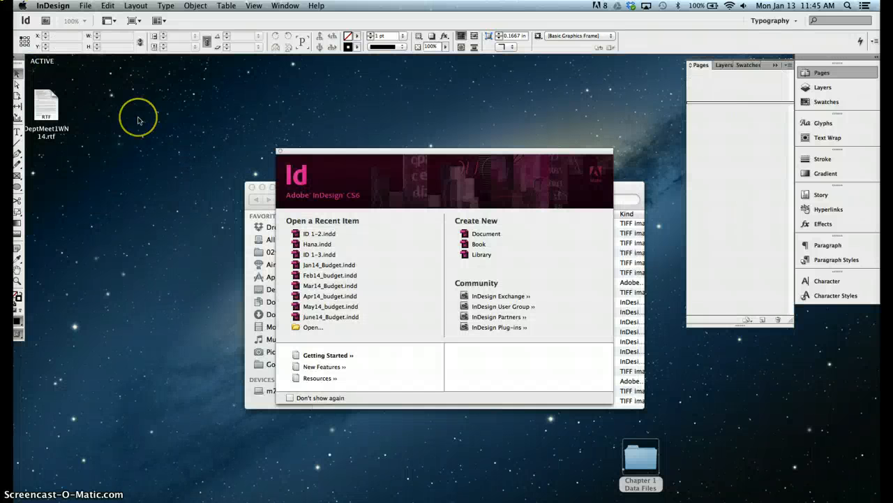
Step: Open the document ID 1-4.indd from the Chapter 1 Data Files folder
click(85, 6)
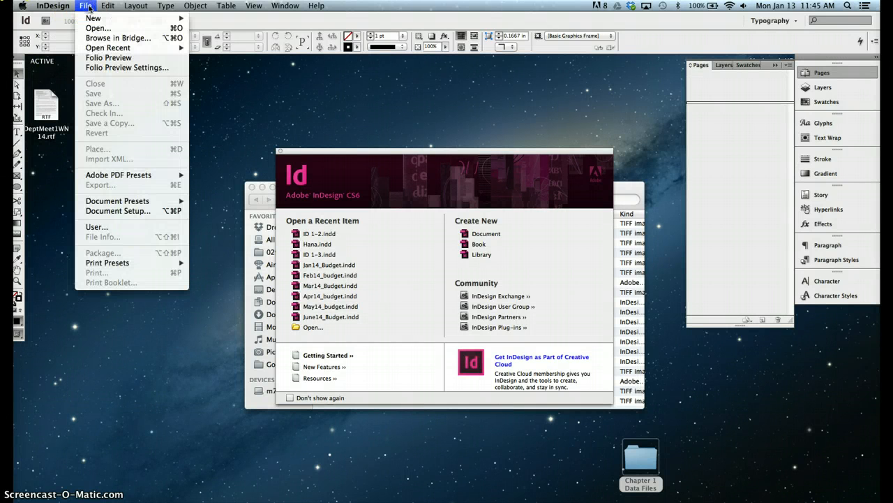
click(91, 28)
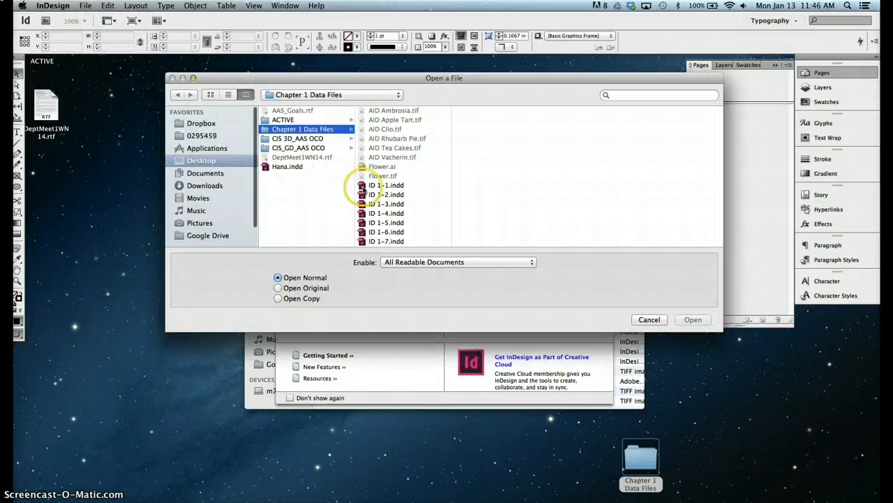
click(388, 213)
click(693, 319)
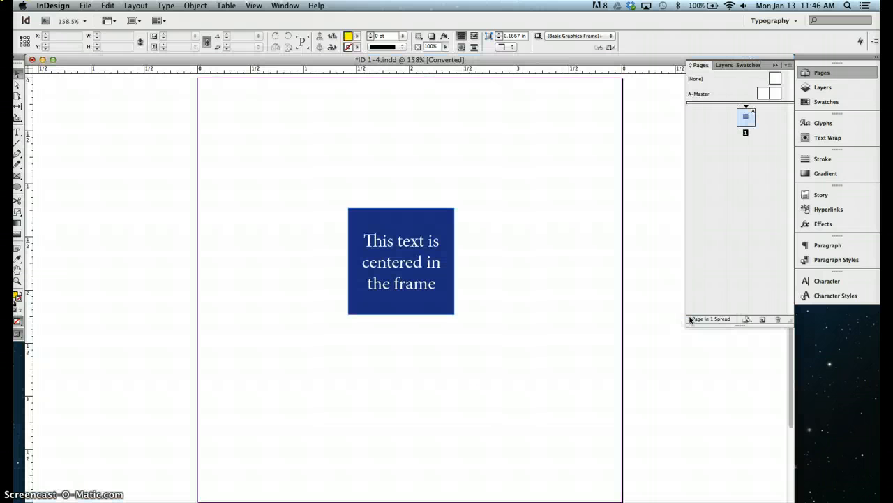
click(595, 302)
Step: Save a copy of the document as SkillsObjects.indd on the Desktop, keeping the InDesign CS6 document format
click(85, 5)
click(101, 96)
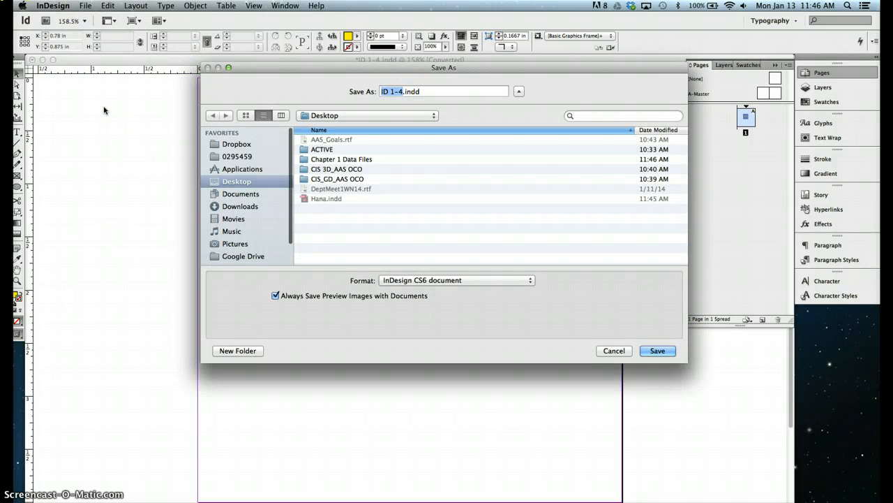
key(BackSpace)
text(SkillsOb)
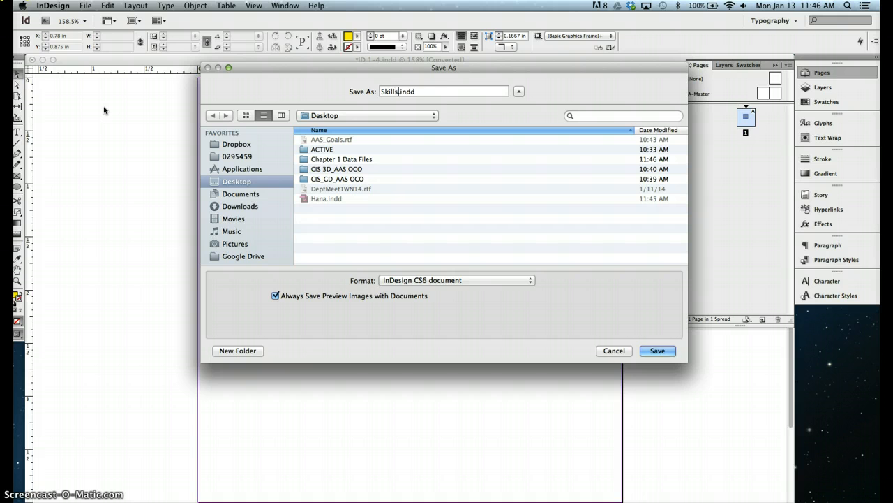
text(jects)
click(241, 181)
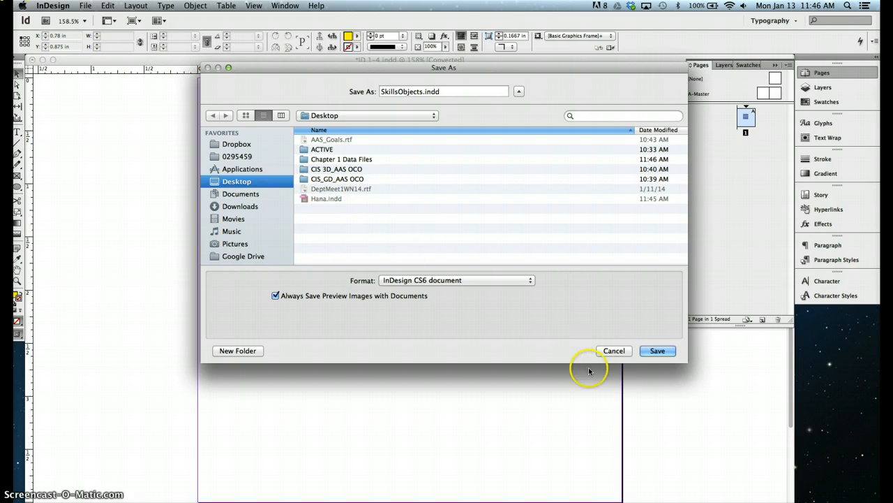
click(658, 351)
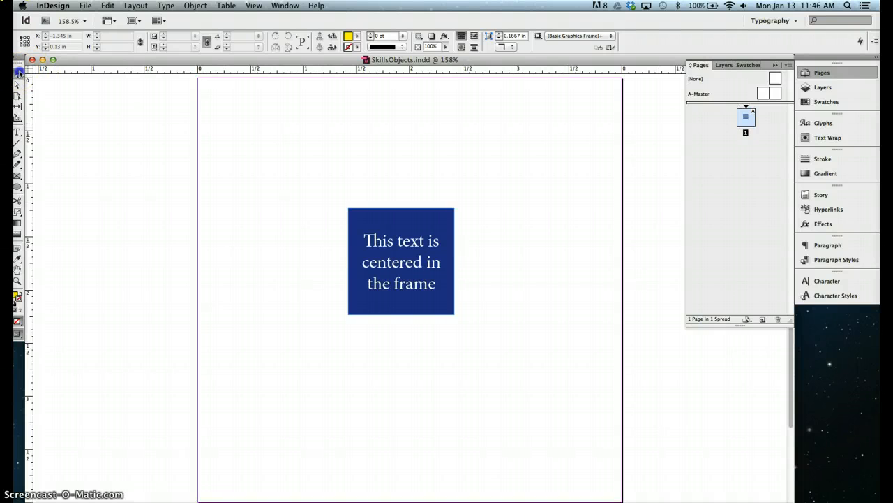
Step: Select the blue text frame and extend its four sides one by one to about 2.36 in wide and 2.33 in high
click(155, 175)
click(409, 278)
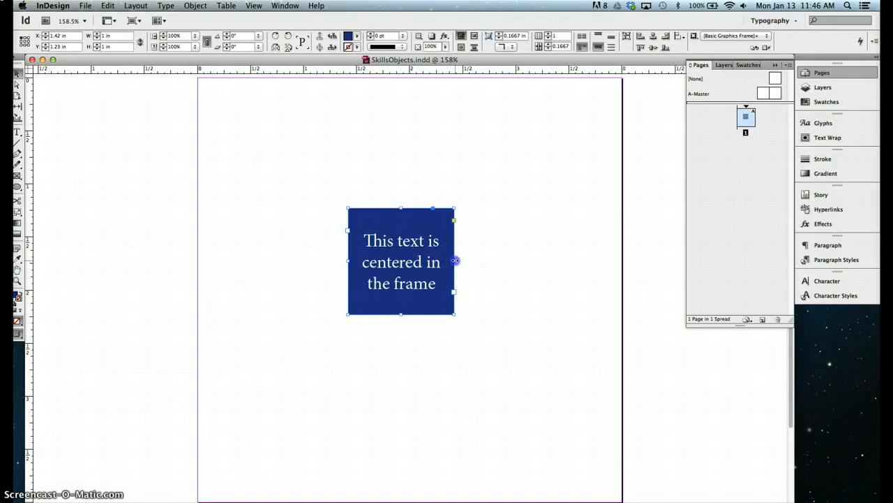
drag(454, 260, 499, 260)
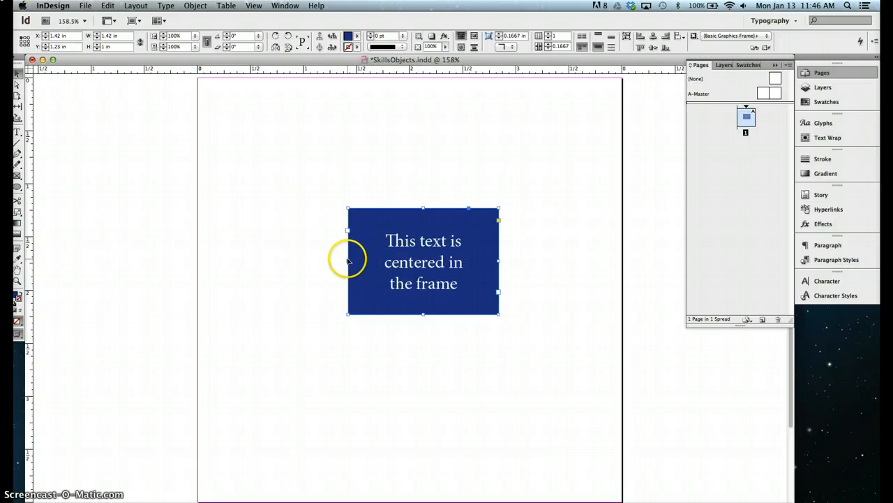
drag(348, 260, 248, 261)
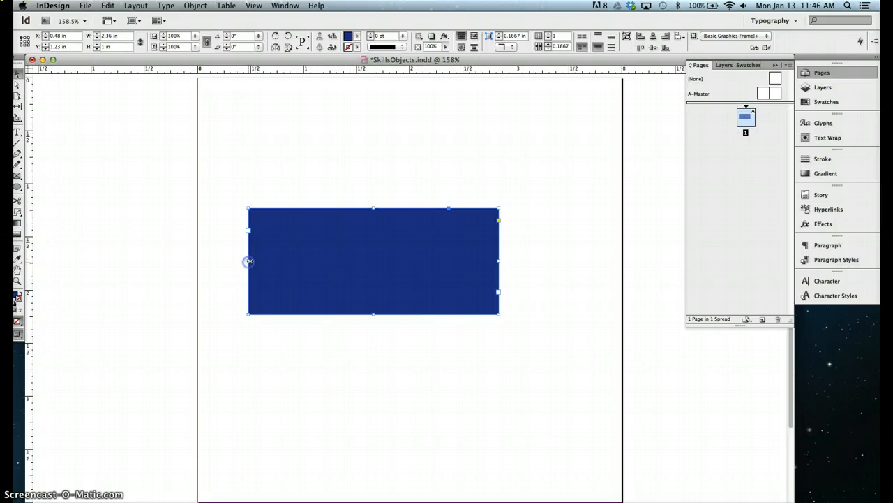
drag(374, 208, 373, 135)
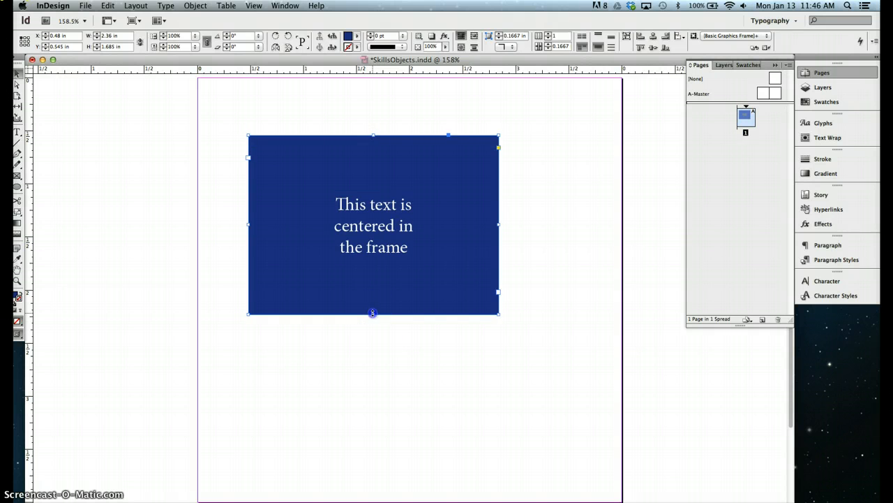
drag(373, 314, 373, 383)
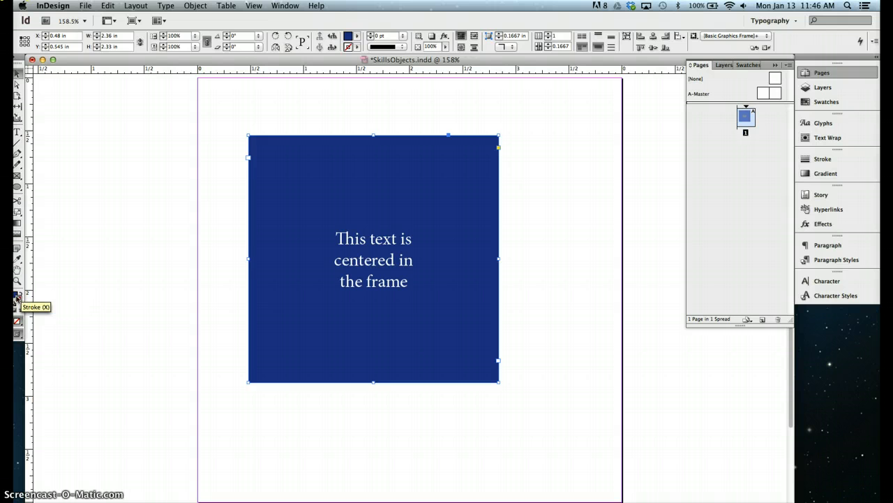
Step: Switch the active color target between stroke and fill for the selected frame, leaving the fill active
click(17, 298)
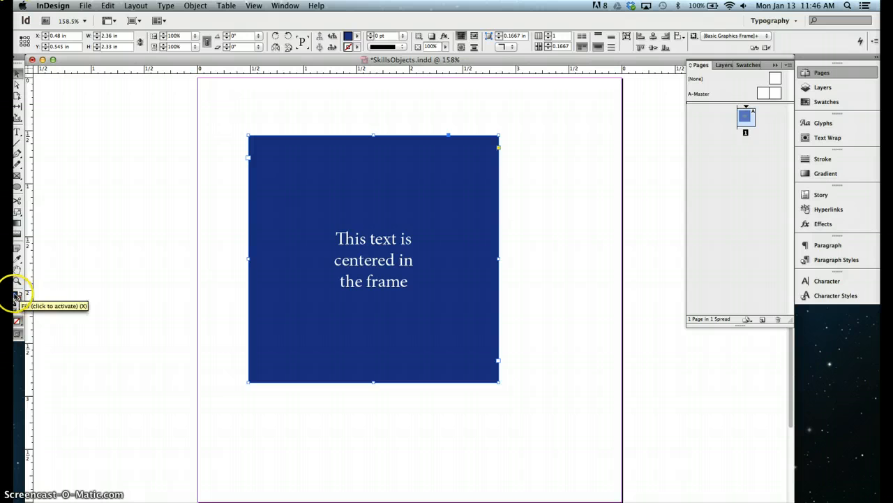
click(14, 296)
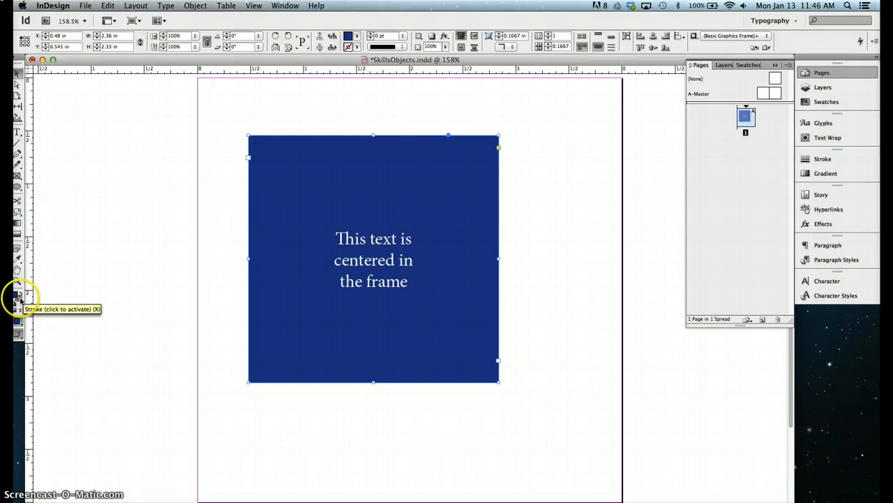
click(16, 294)
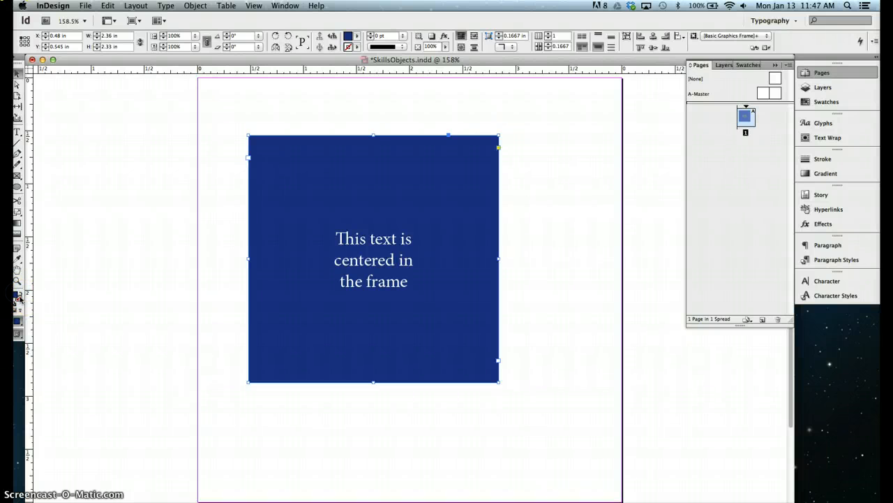
click(20, 299)
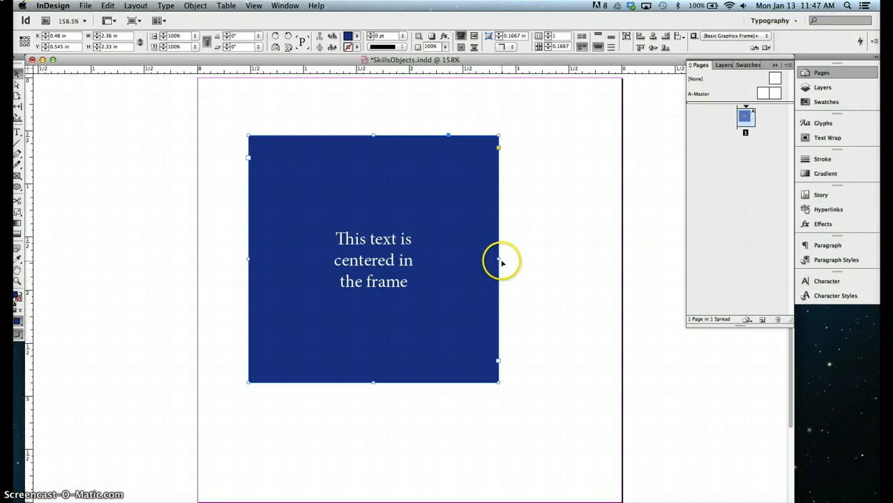
Step: Resize the text frame repeatedly from its right-hand corners, reducing it to about 1.4 in wide and 1.1 in high
drag(498, 135, 427, 231)
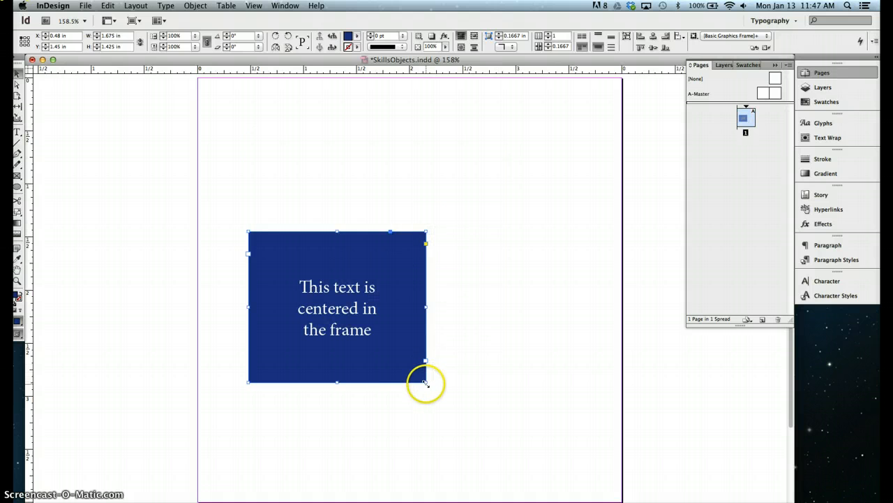
drag(425, 383, 435, 365)
drag(436, 297, 437, 299)
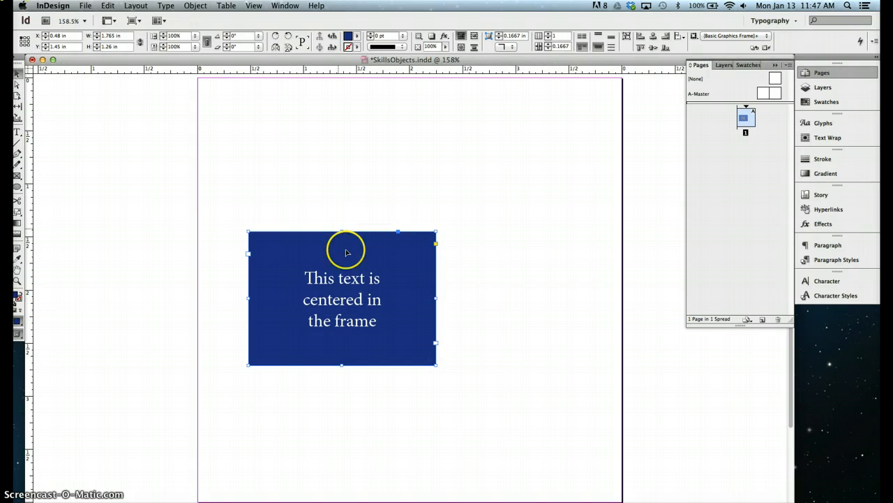
drag(436, 364, 395, 346)
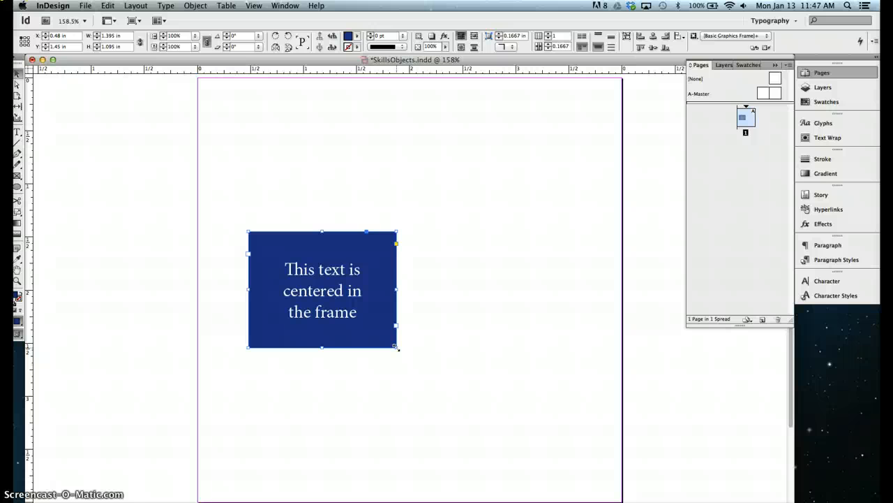
drag(397, 348, 427, 382)
Step: Undo all resizing of the text frame made since the document was saved
key(super+z)
key(super+z)
key(super+z)
key(super+z)
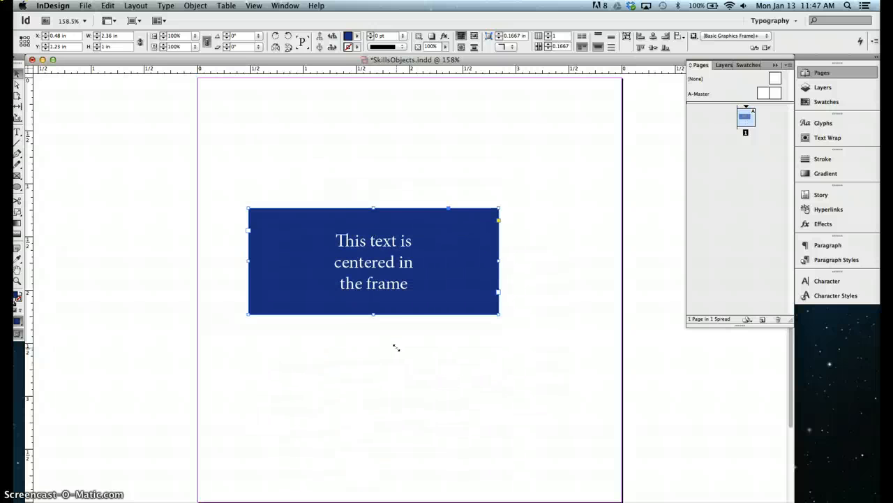
key(super+z)
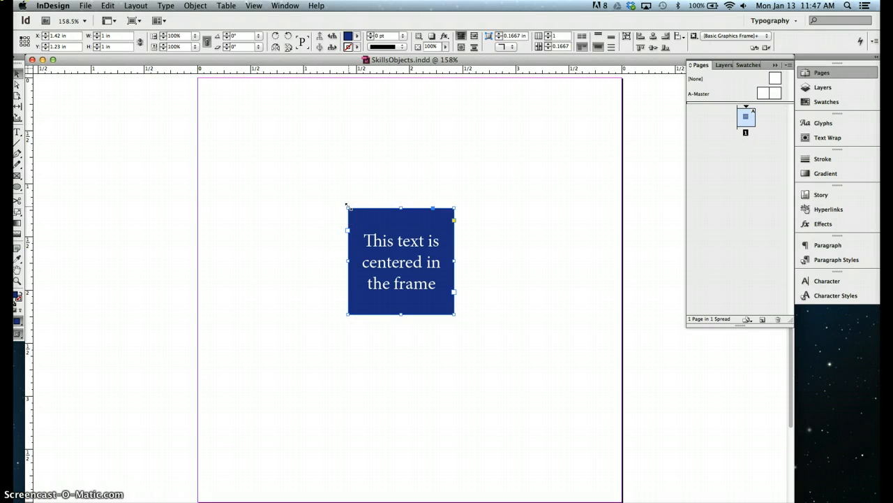
Step: Try resizing the frame proportionally from its upper-left corner to about 2.08 in square and back to about 1 in, undoing both changes
drag(346, 206, 235, 105)
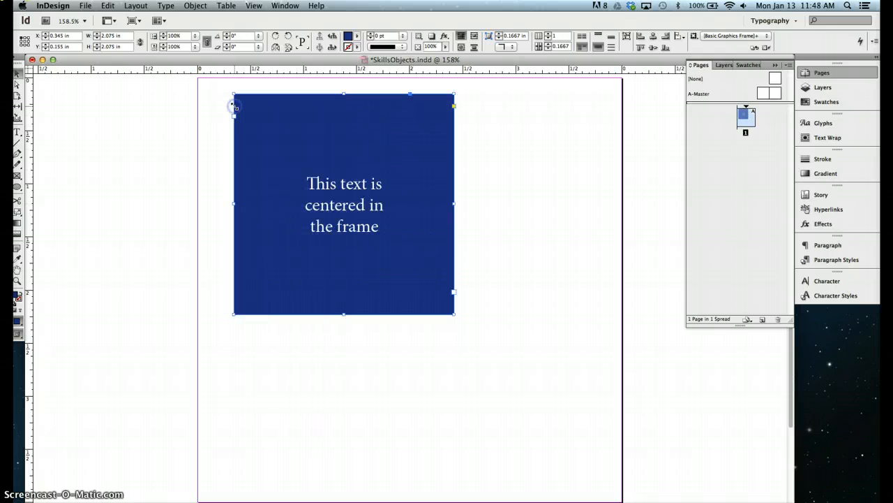
click(234, 95)
drag(234, 94, 349, 223)
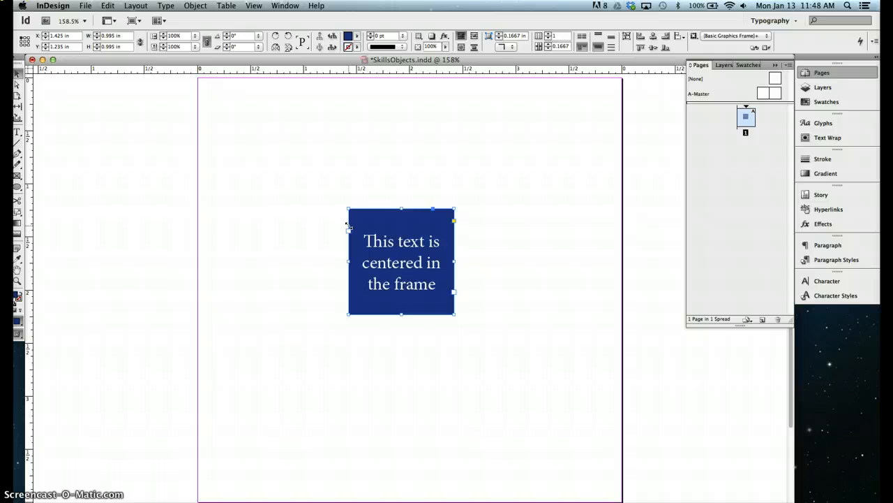
key(super+z)
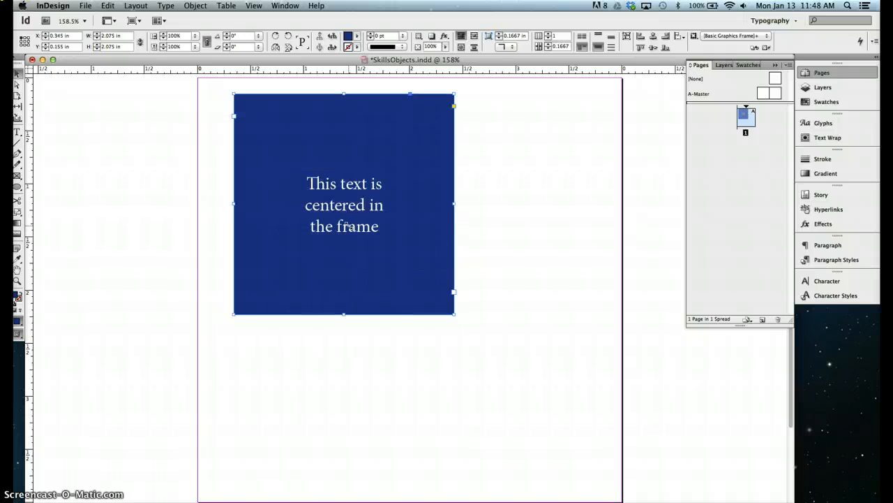
key(super+shift+z)
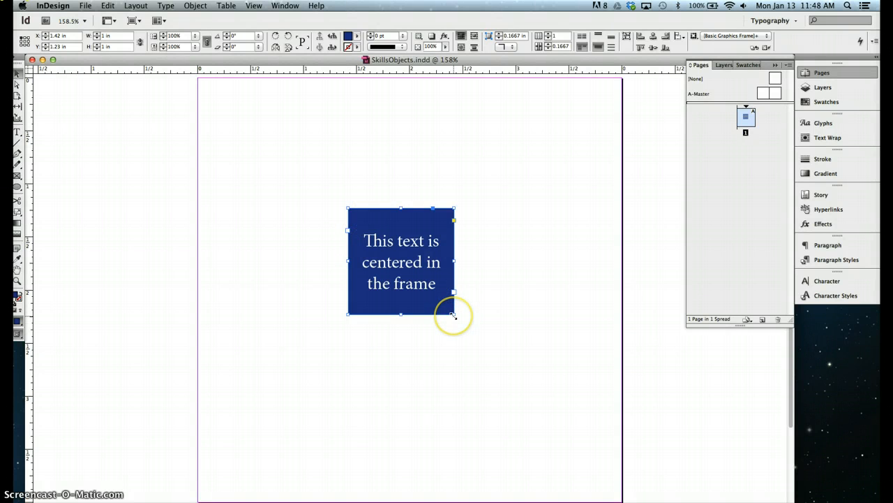
Step: Try resizing the frame from its center to about 2.46 by 1.82 in, and scaling it with its text to about 1.5 by 1.66 in, undoing each
drag(453, 314, 532, 357)
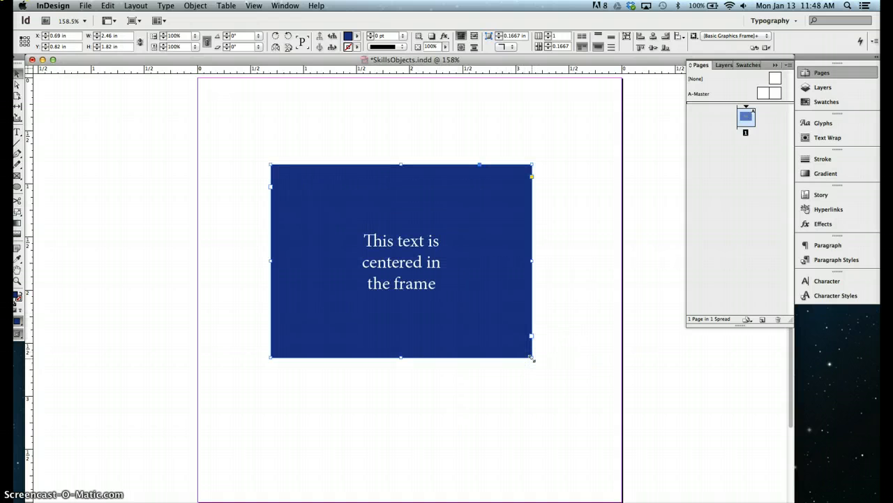
key(super+z)
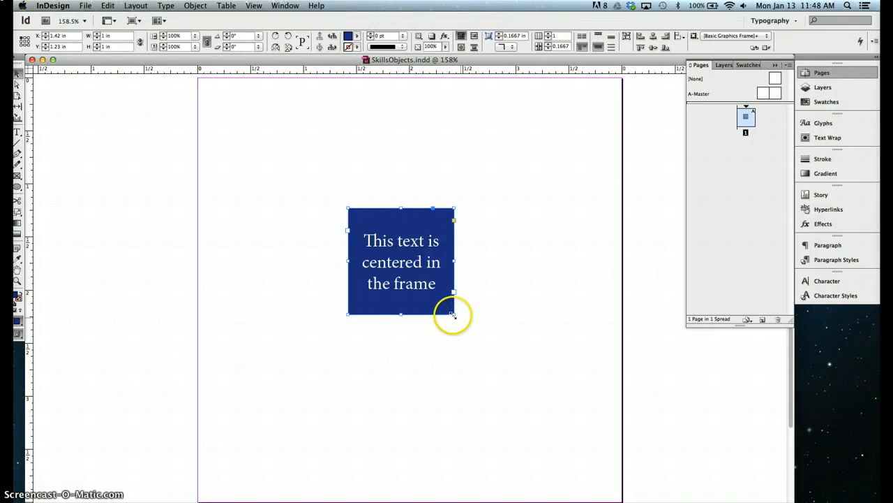
drag(452, 314, 507, 382)
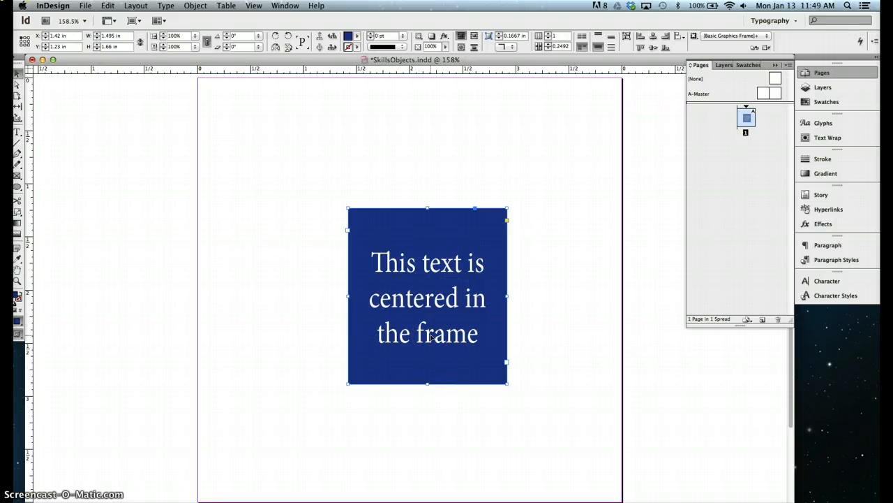
key(super+z)
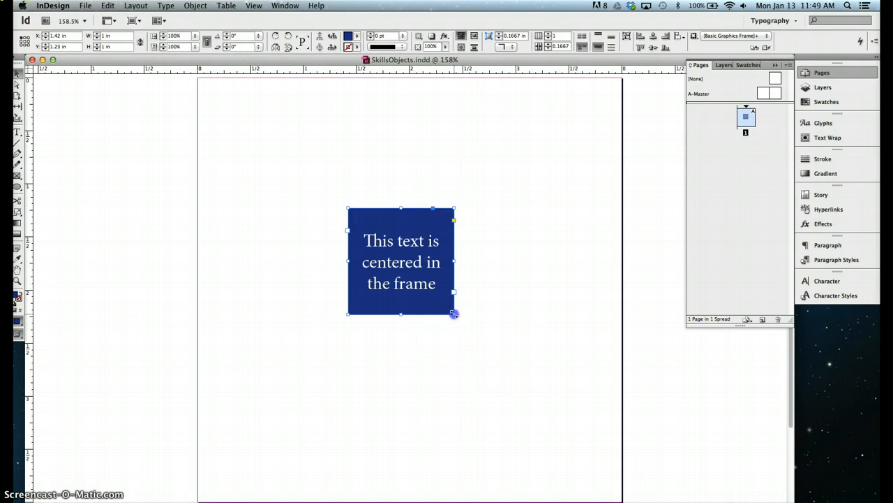
Step: Scale the frame and its text from the center to about 2.78 by 2.38 in, and revert the document to its last saved version
drag(454, 314, 549, 389)
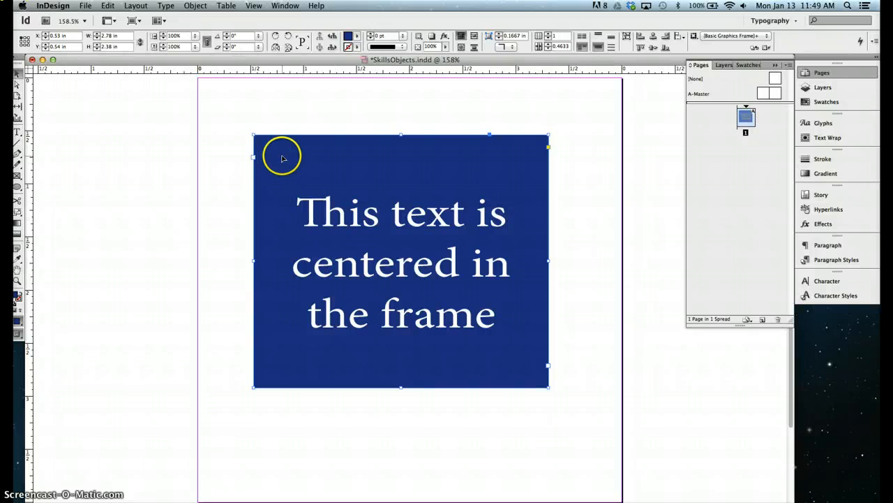
click(85, 5)
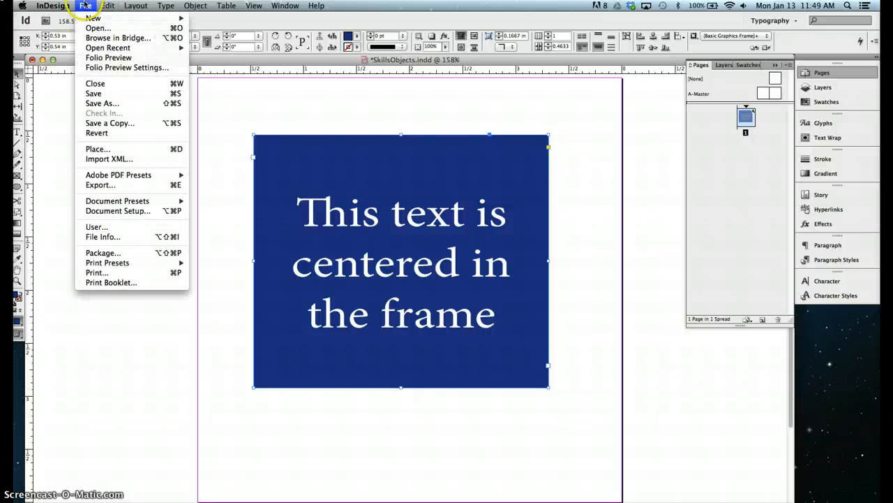
click(91, 133)
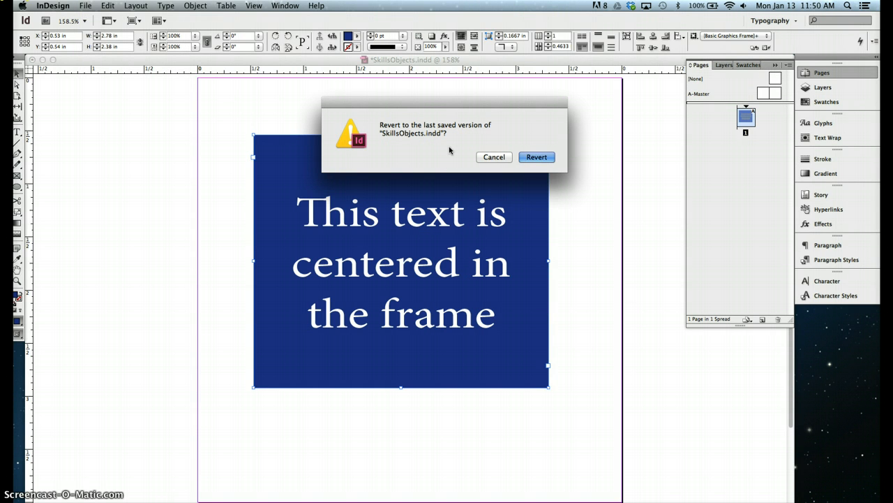
click(538, 156)
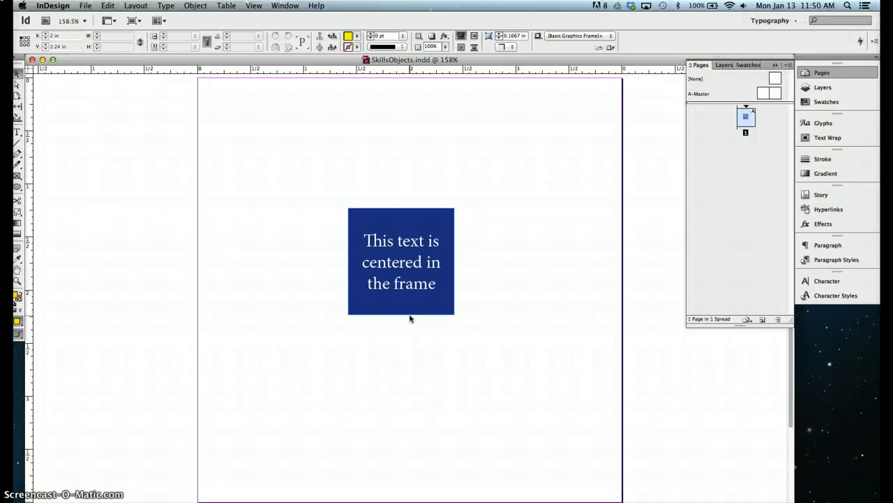
Step: Paste a copy of the text frame in place and move it horizontally to the right of the original, to X 2.48 in
click(408, 236)
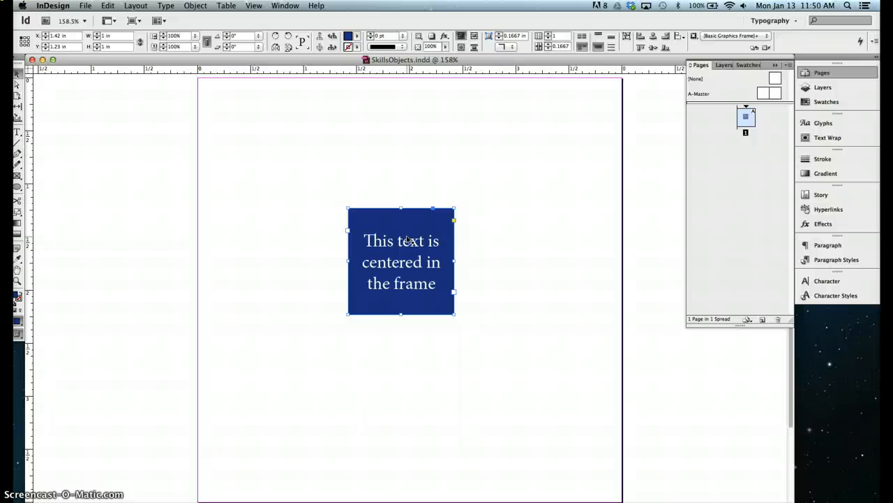
click(108, 7)
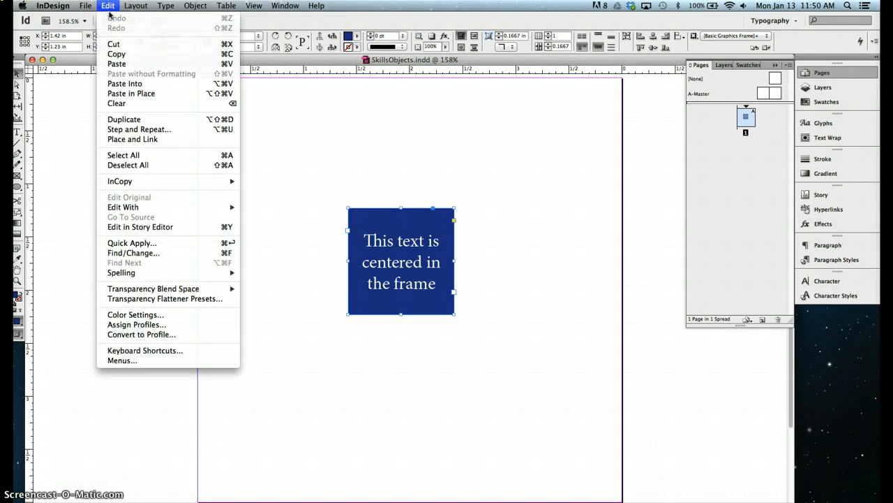
click(315, 243)
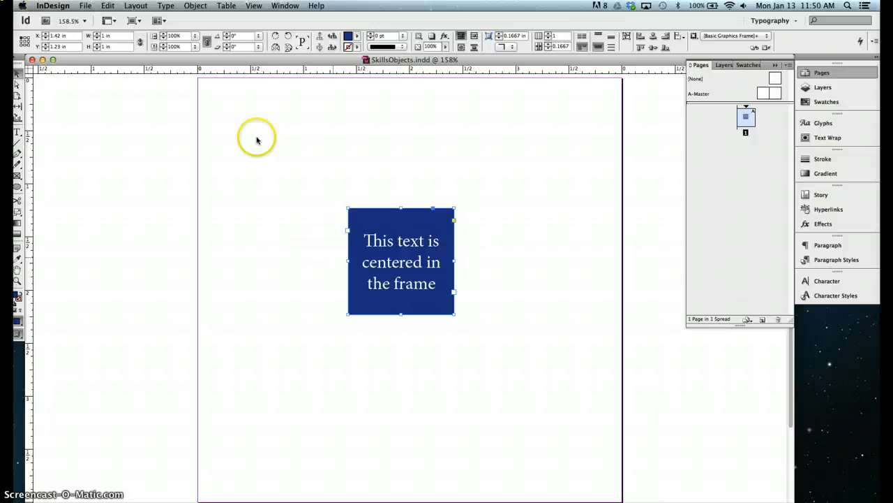
click(109, 6)
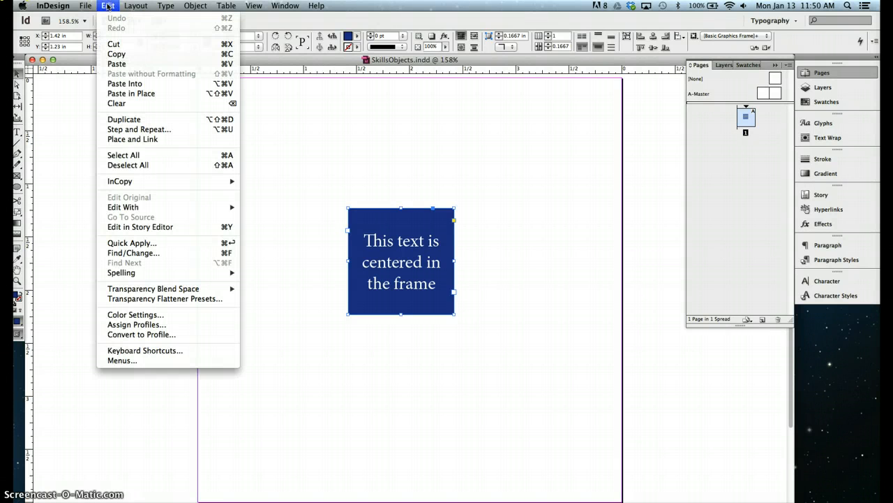
click(119, 95)
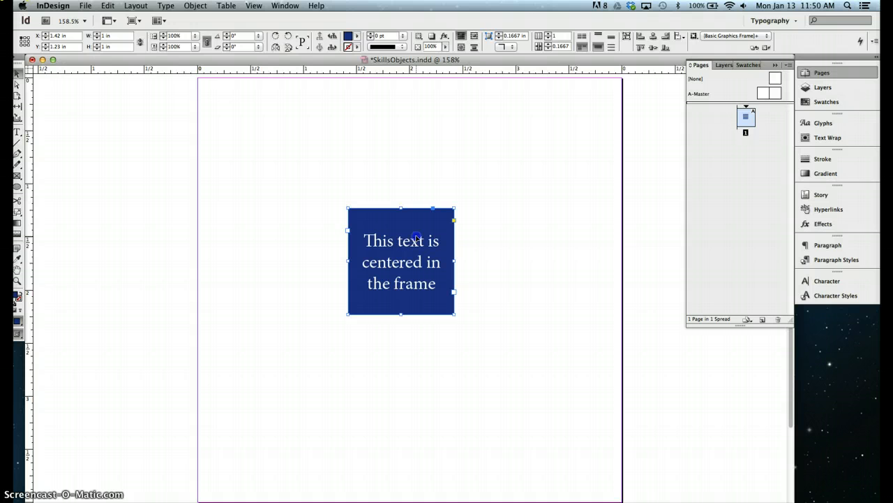
drag(416, 239, 531, 239)
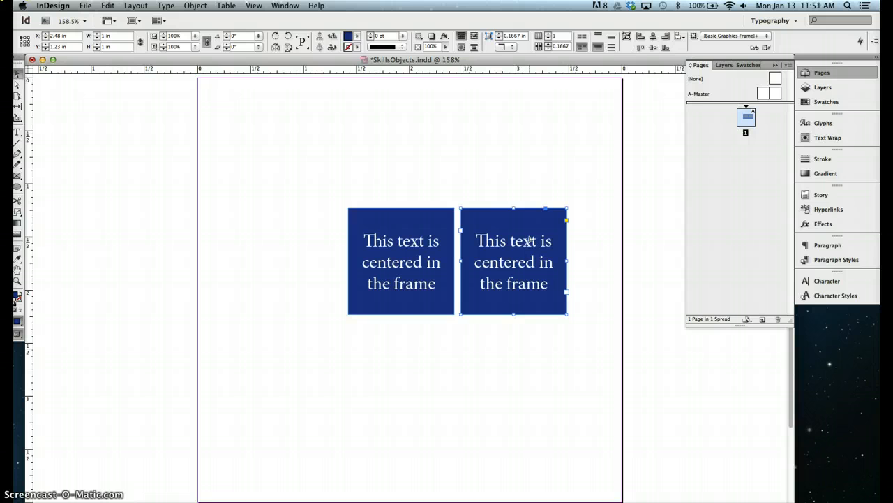
Step: Copy the original frame and place the copy level to its left at X 0.36 in, spaced equally with the other two
click(408, 231)
click(414, 235)
click(404, 252)
drag(109, 5, 117, 53)
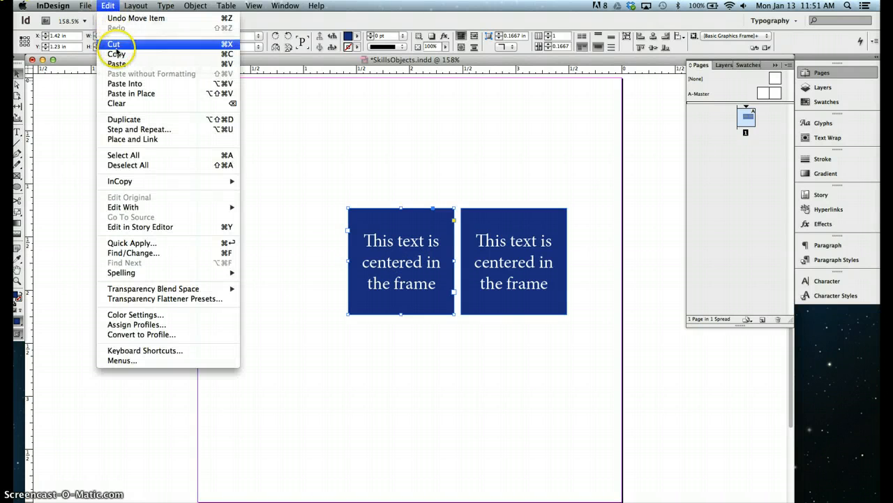
click(107, 6)
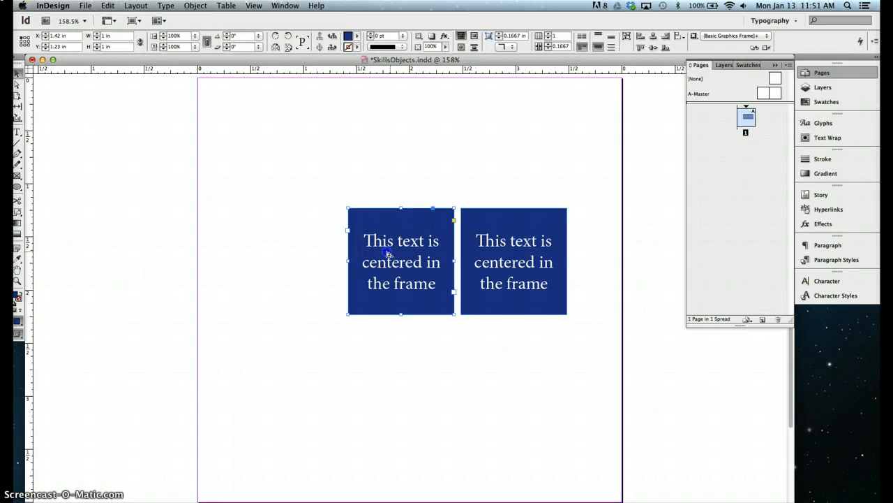
drag(388, 254, 271, 254)
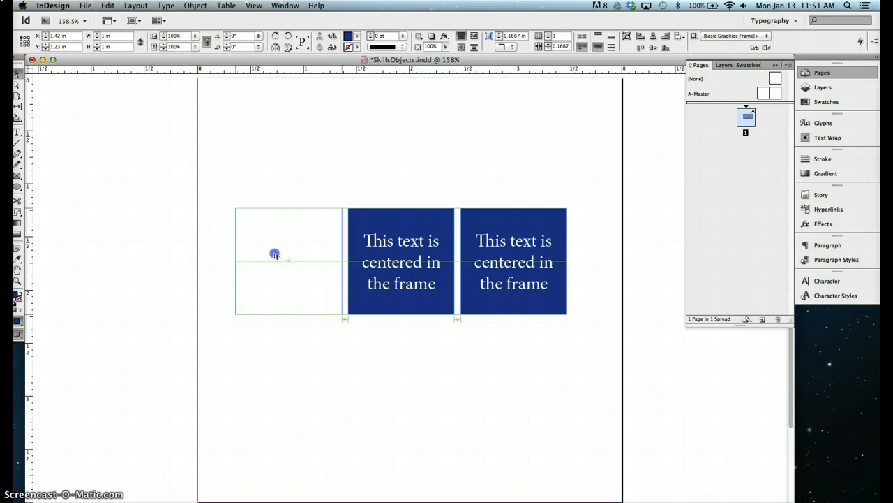
click(275, 254)
click(355, 181)
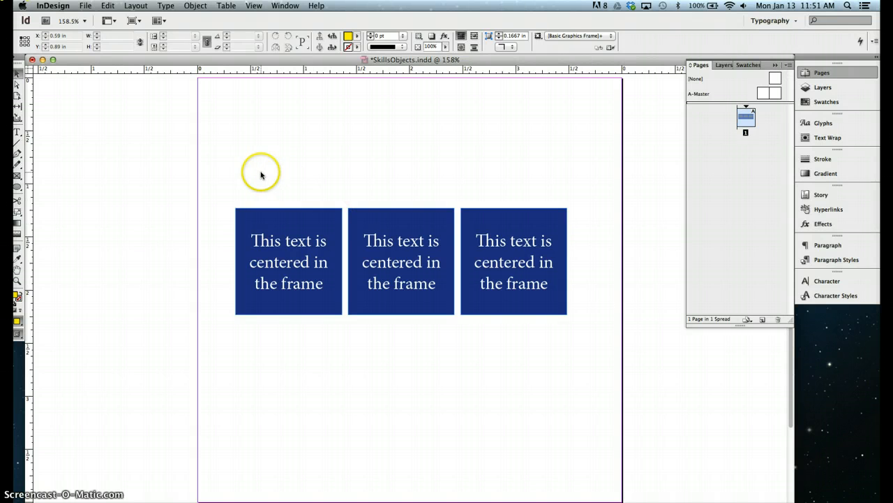
Step: Try selecting the three text frames by enclosing them, deselect them, and select everything on the spread at once
drag(261, 173, 546, 256)
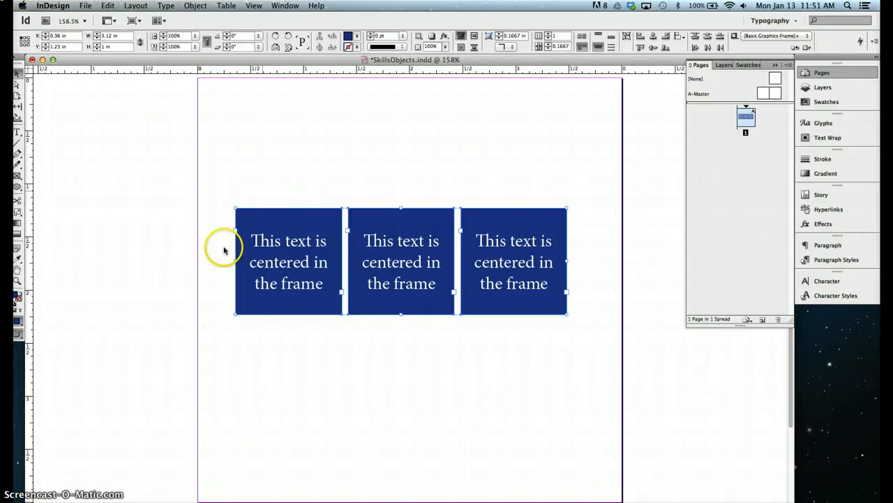
click(396, 152)
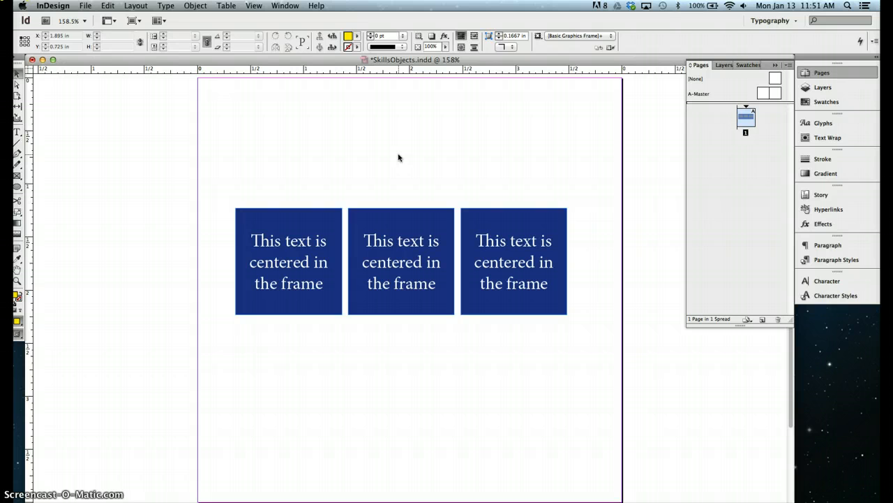
key(super+a)
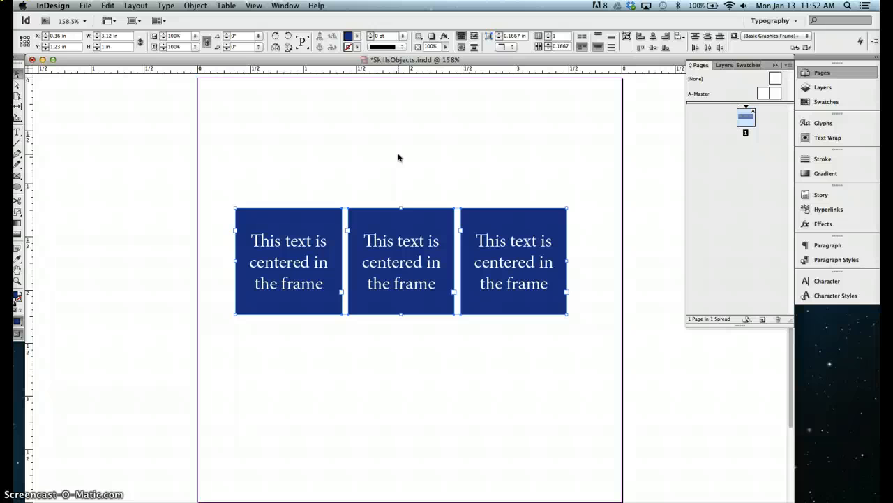
click(195, 6)
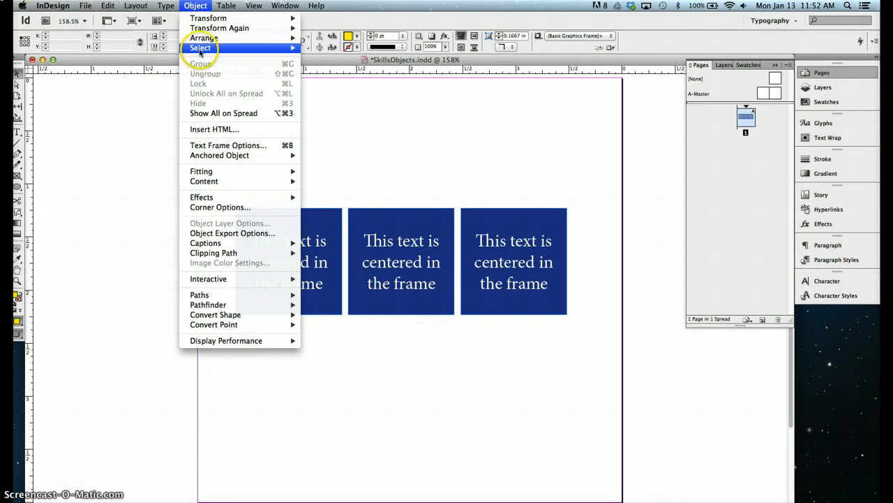
mouse_move(202, 48)
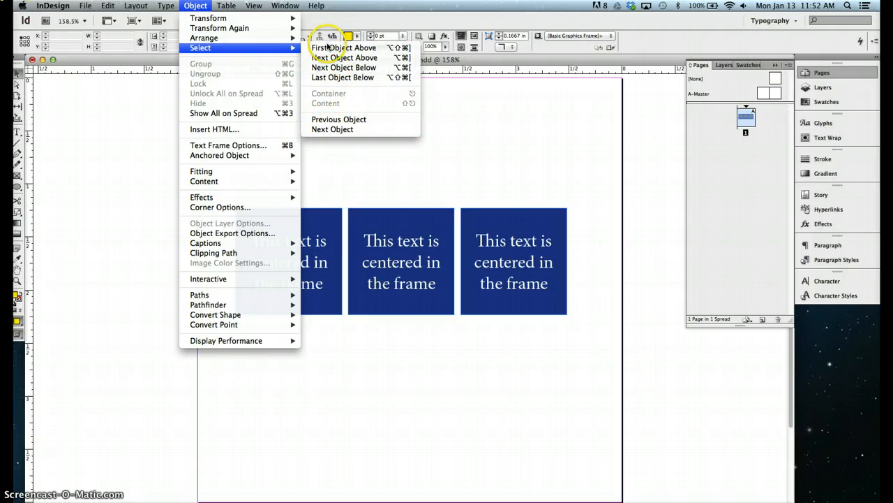
click(328, 48)
click(196, 6)
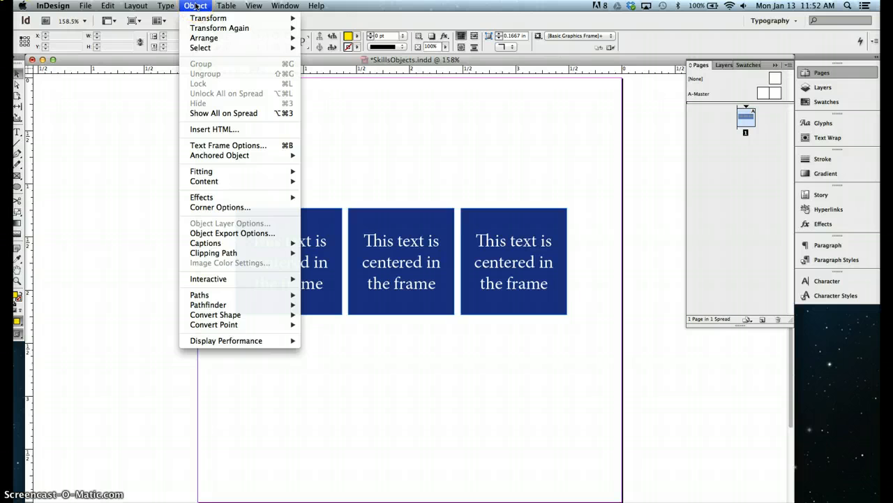
click(379, 129)
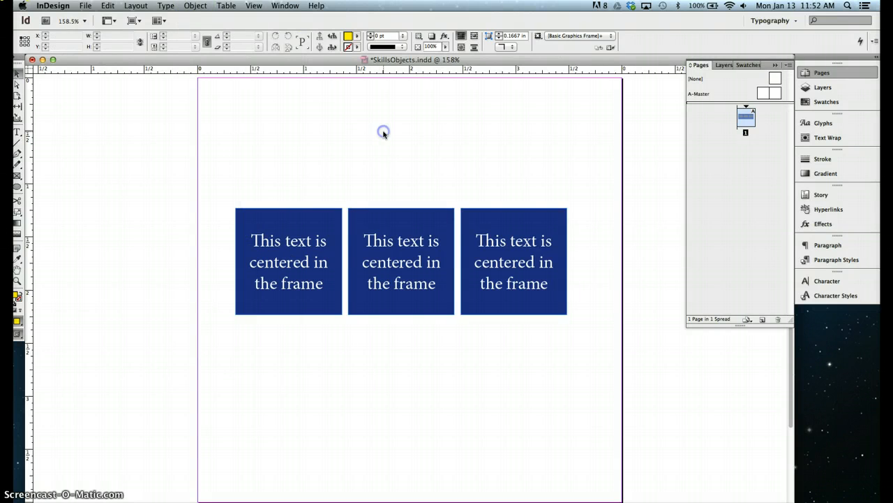
Step: Select all three text frames and enlarge them together to about 3.31 in wide by 1.6 in high overall
key(super+a)
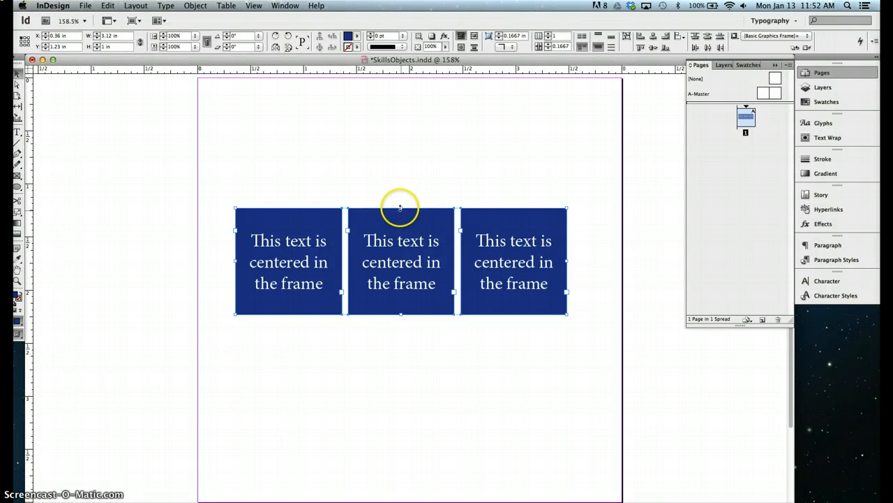
drag(401, 207, 397, 174)
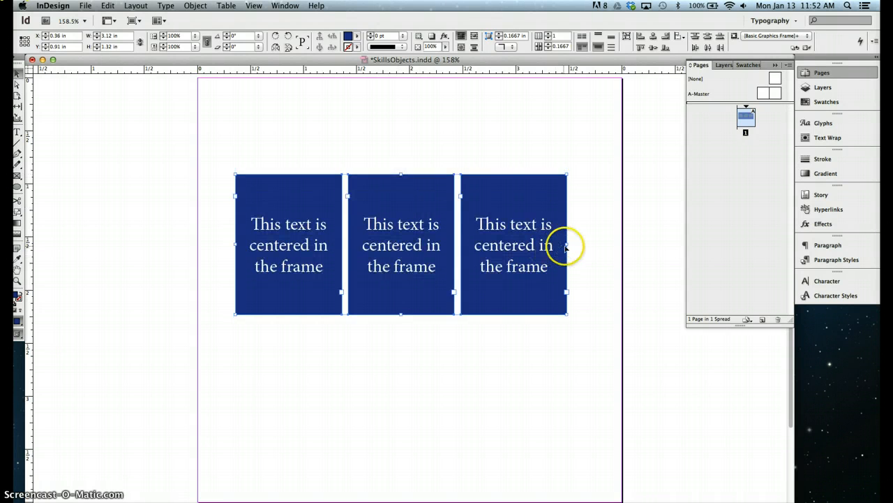
drag(568, 243, 588, 243)
drag(410, 314, 410, 342)
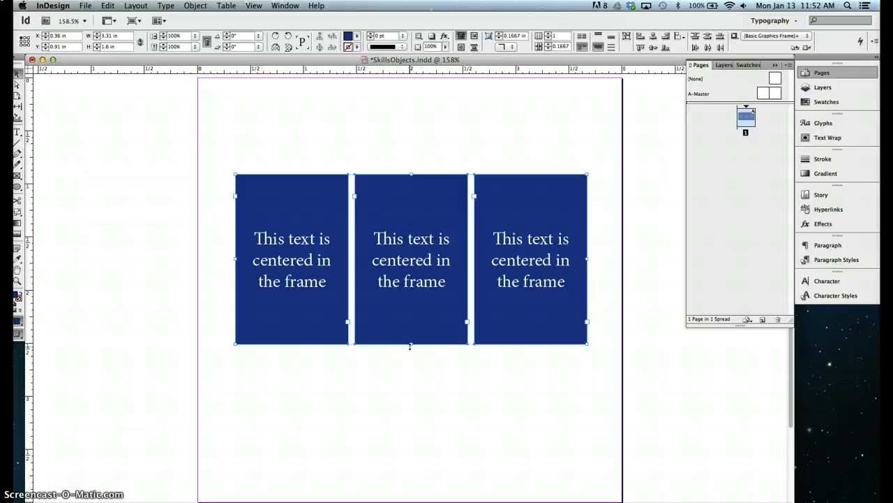
Step: Cut all three text frames from the page and save the document
click(108, 6)
click(111, 44)
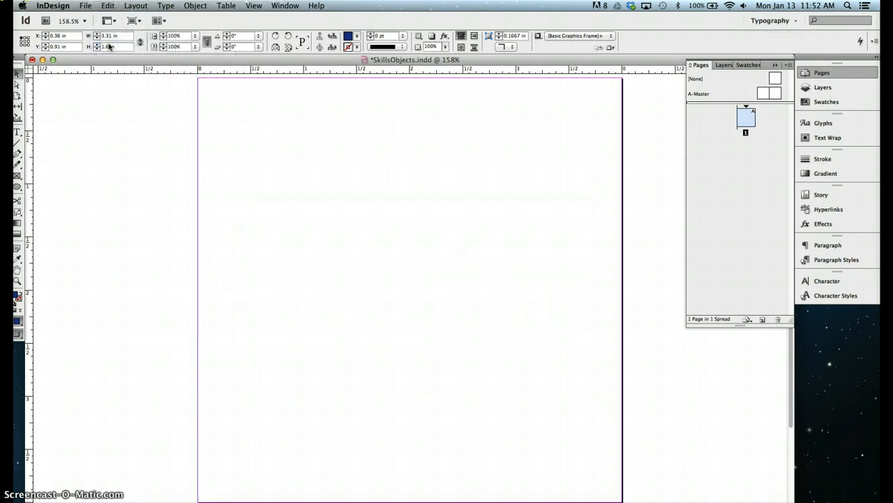
click(377, 241)
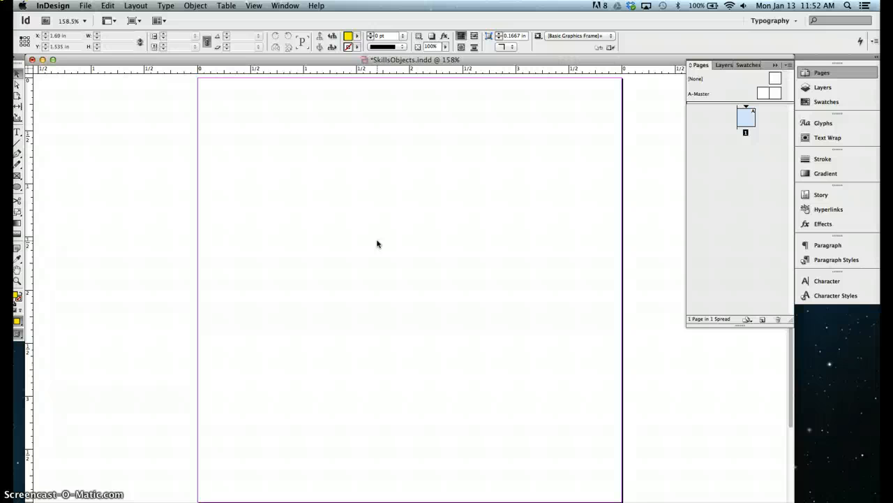
key(super+s)
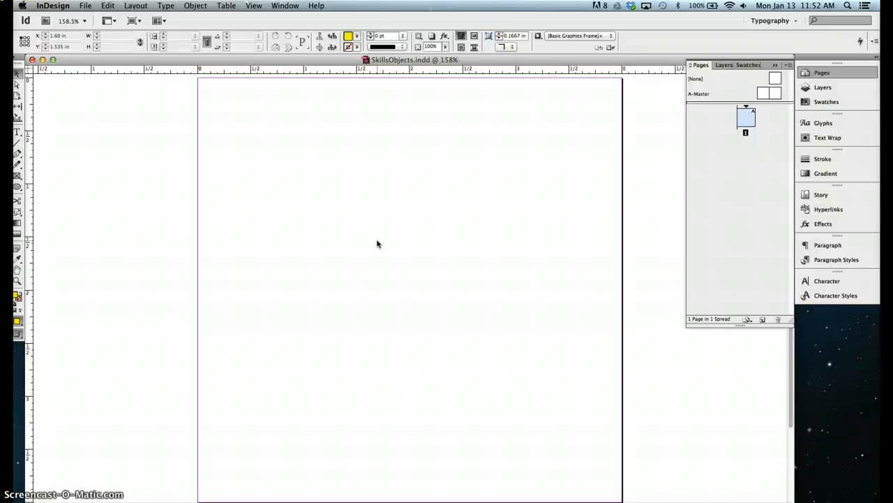
Step: Show all hidden objects on the spread
click(313, 205)
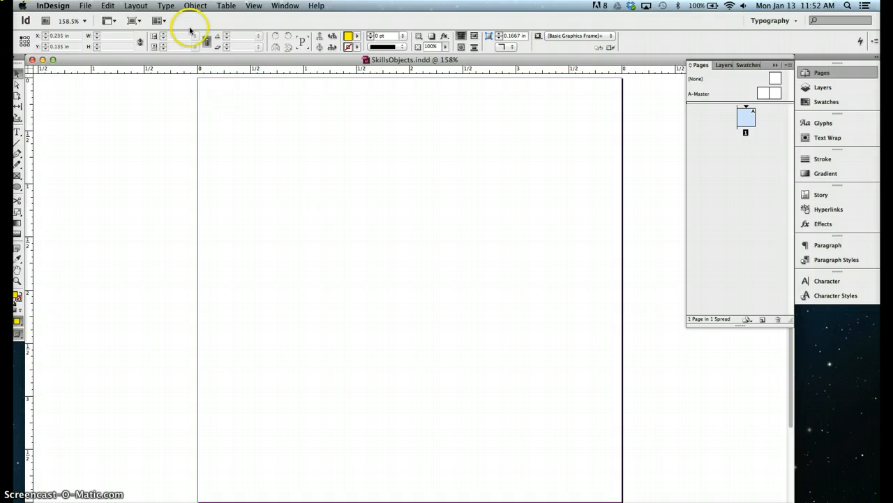
click(195, 7)
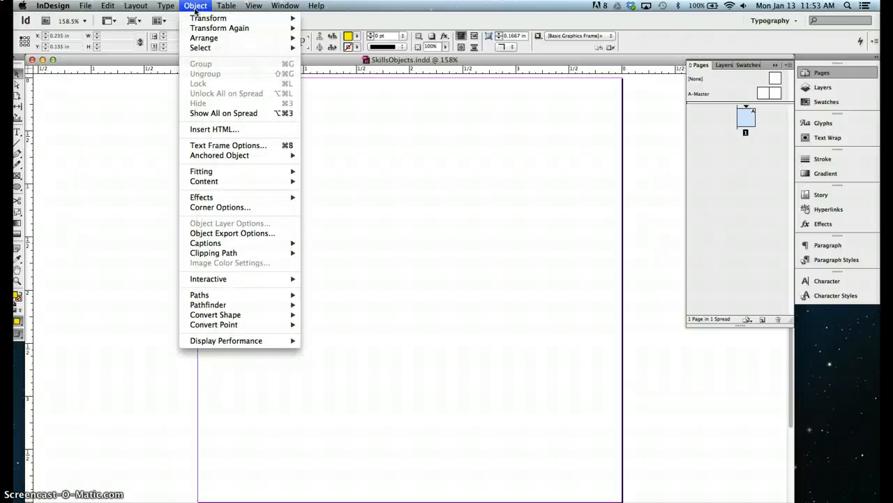
click(204, 113)
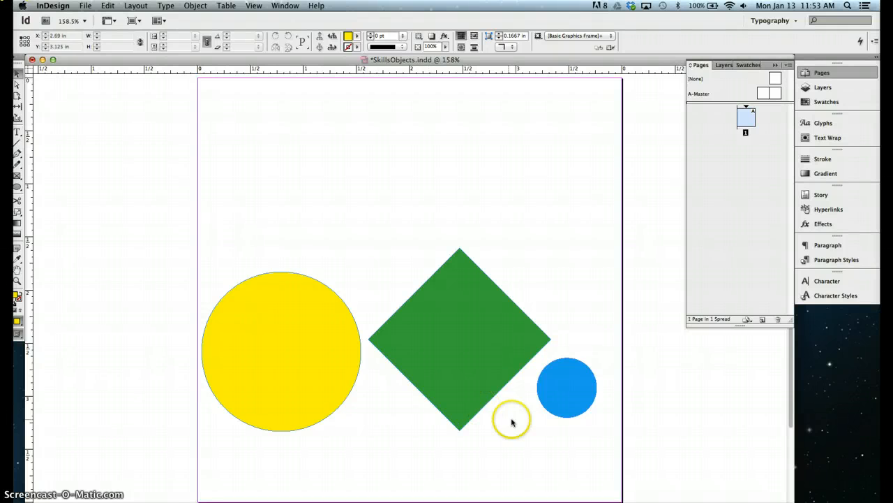
Step: Group the yellow circle, green diamond and blue circle, check that they select as one object, and deselect the group
drag(562, 441, 293, 344)
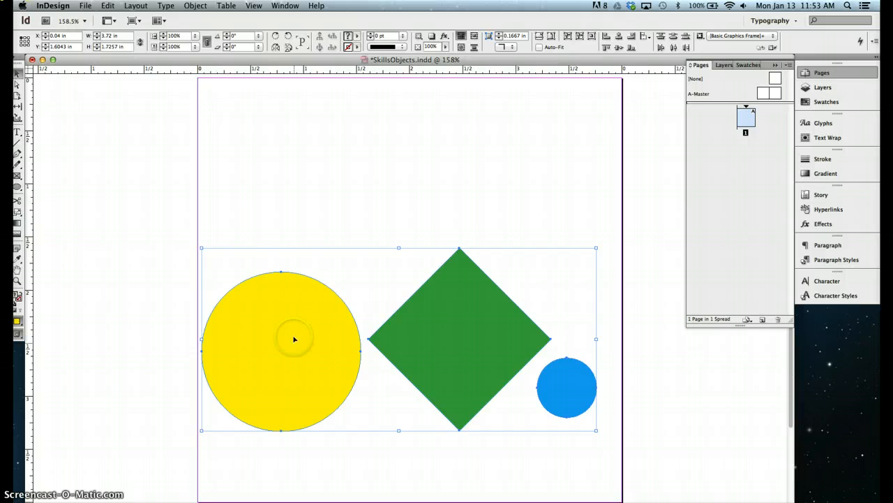
click(196, 6)
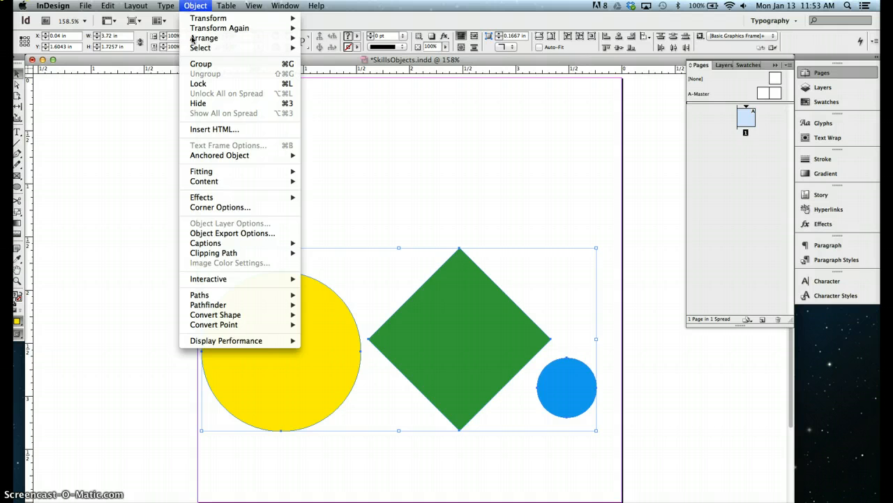
click(200, 64)
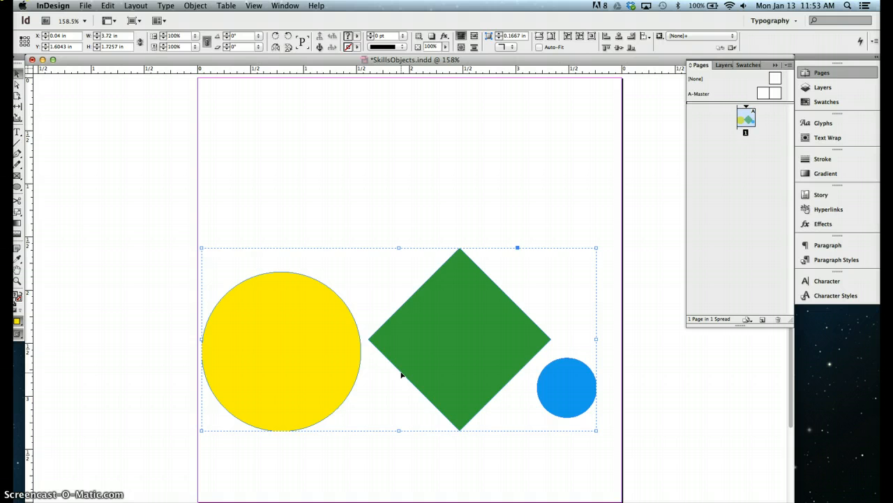
click(349, 218)
click(427, 314)
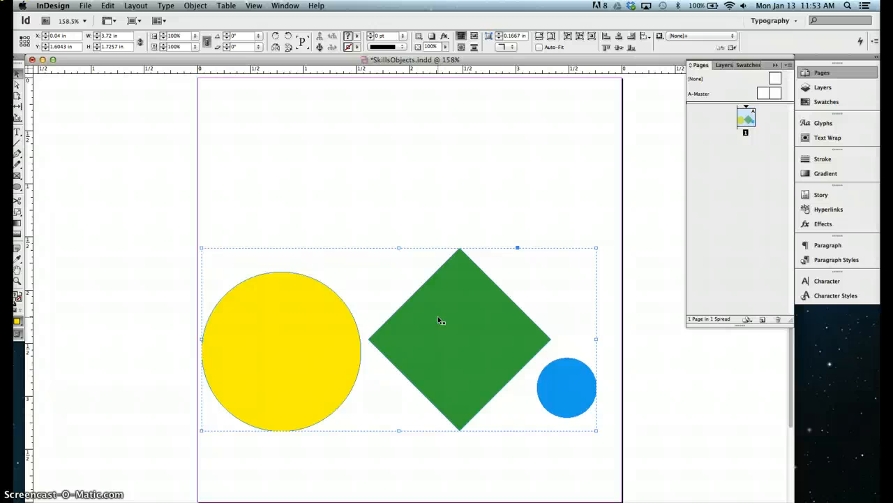
click(395, 180)
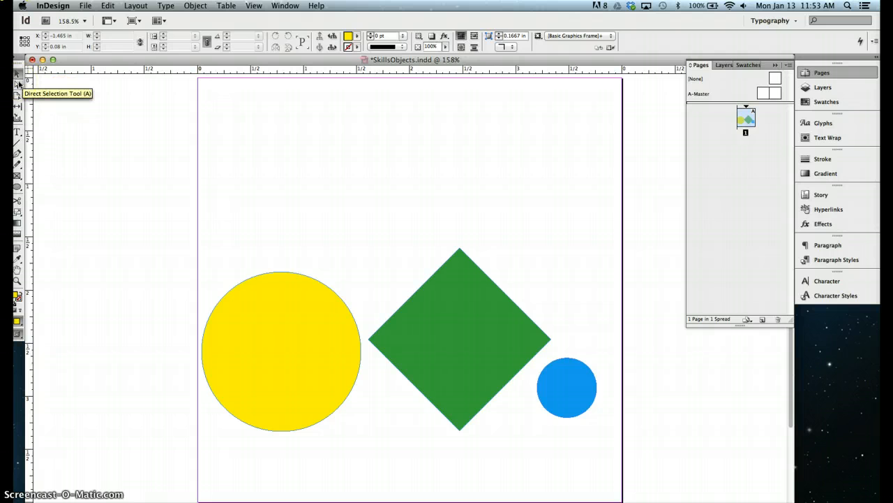
Step: Select only the green diamond inside the group with the Direct Selection tool
click(18, 83)
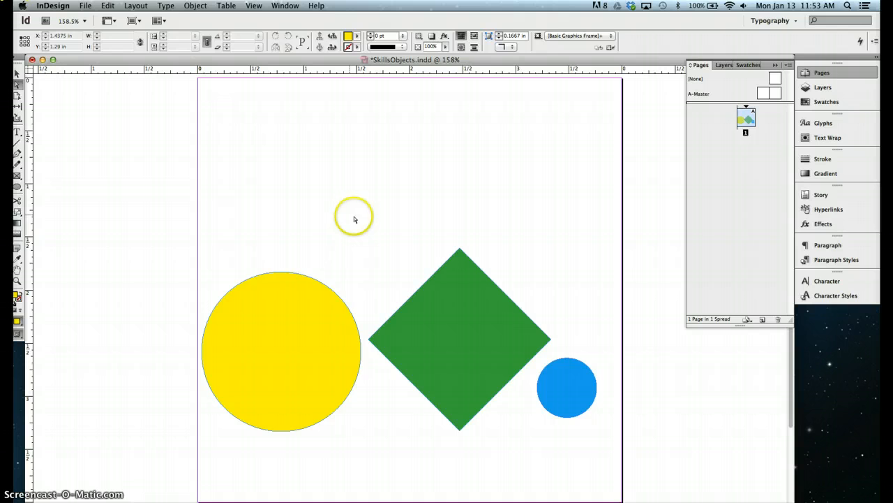
click(480, 356)
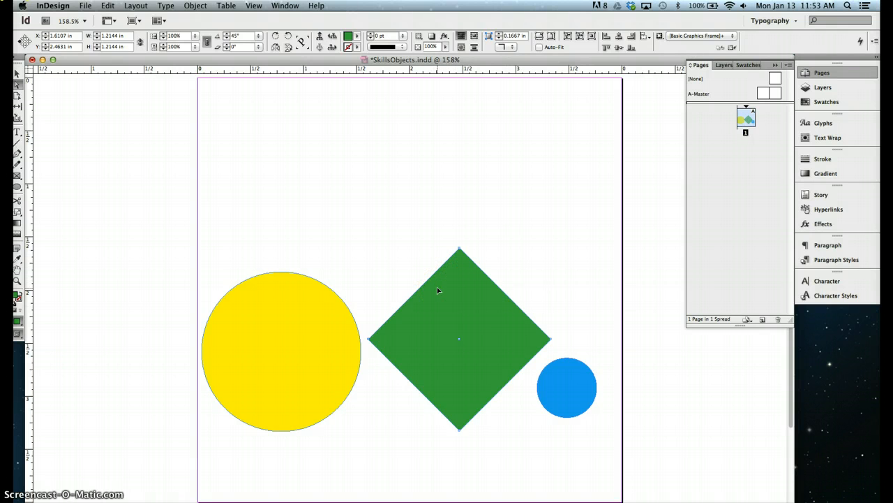
click(397, 218)
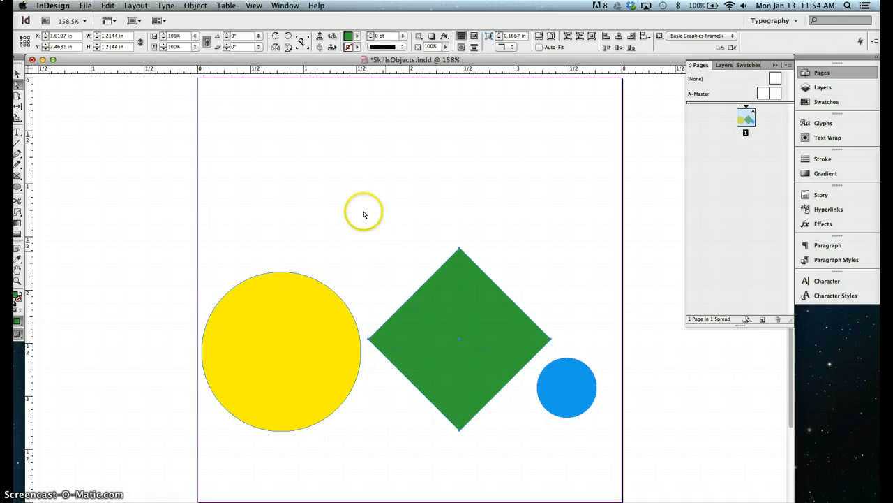
click(199, 7)
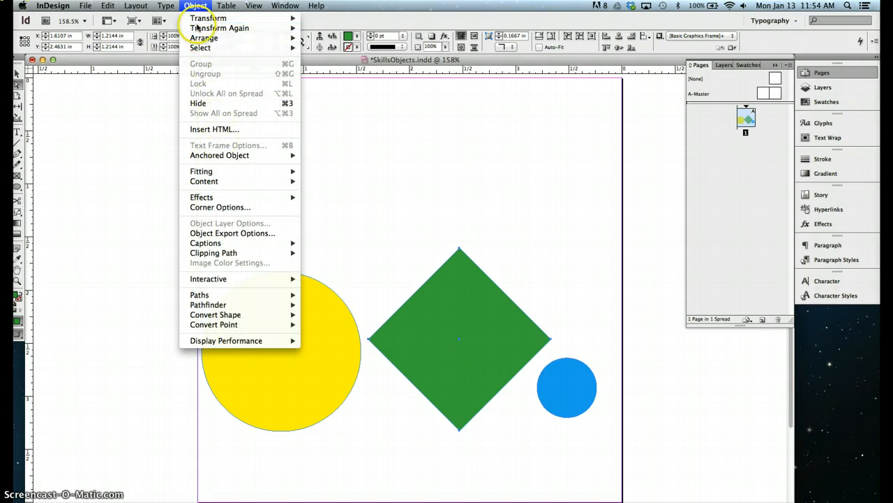
click(372, 216)
Step: Select the whole group of three shapes and ungroup it
key(super+a)
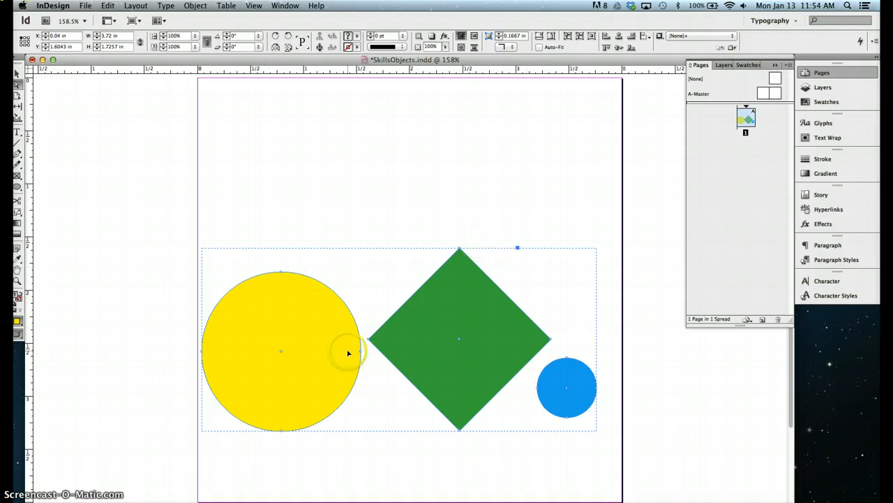
click(395, 232)
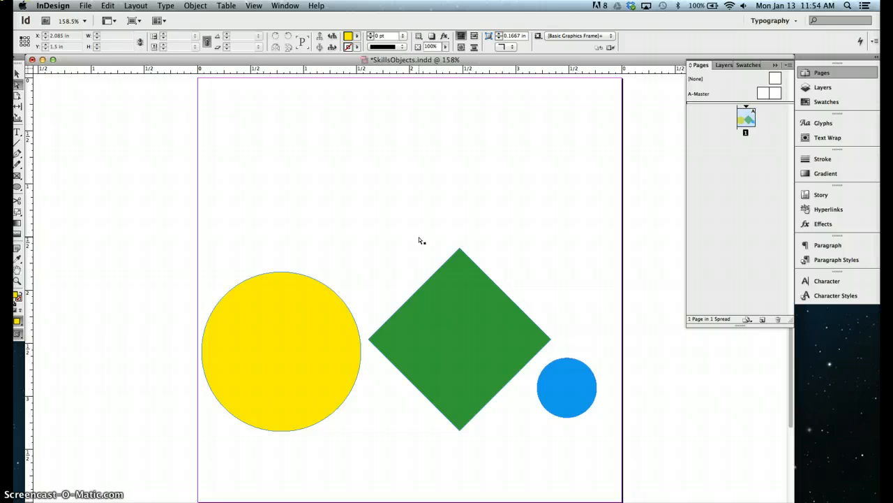
key(super+a)
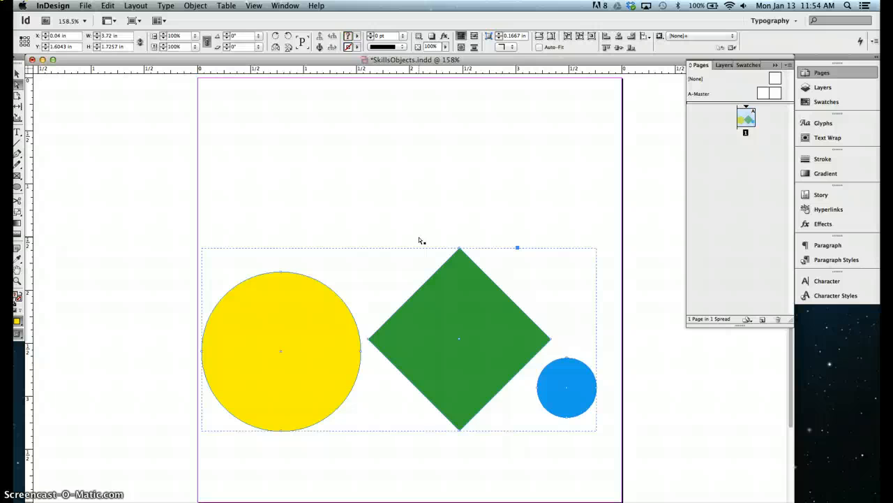
click(197, 6)
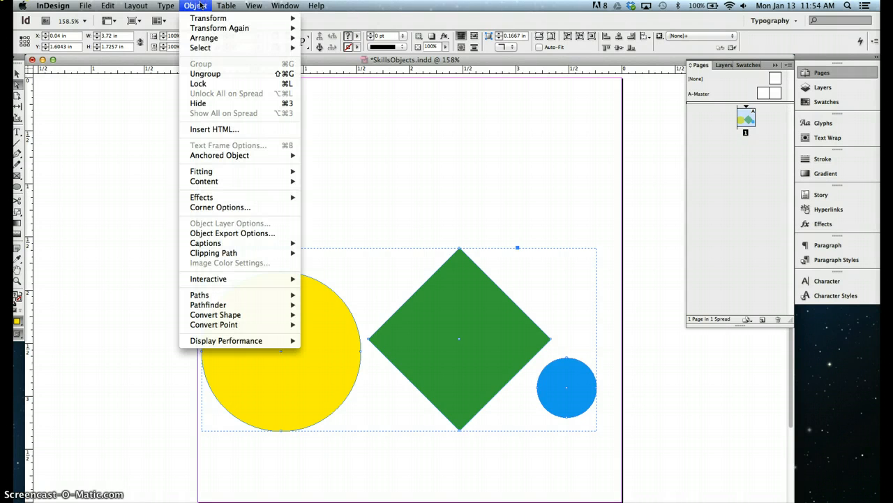
click(205, 74)
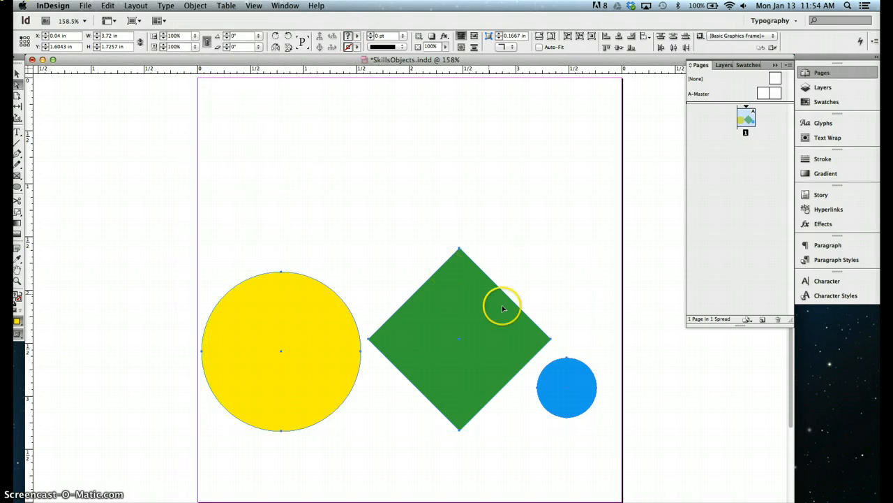
Step: Check that the yellow circle, green diamond and blue circle each select individually, and leave everything deselected
click(400, 217)
click(356, 331)
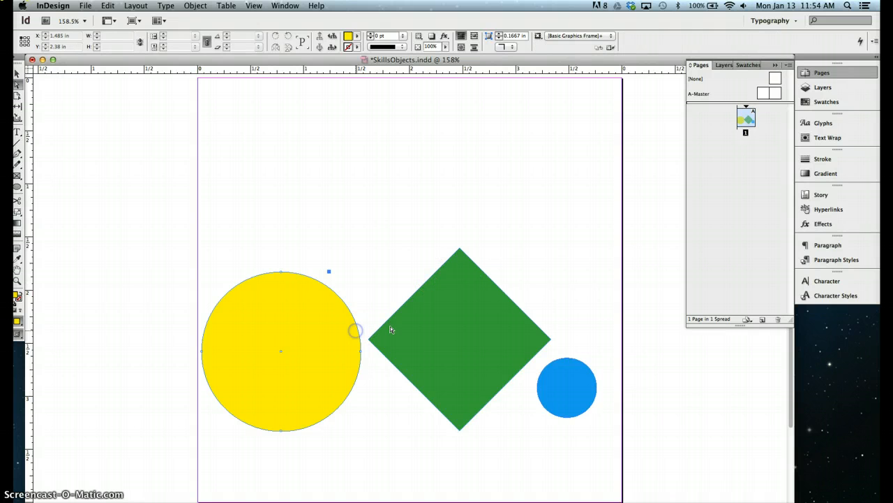
click(419, 332)
click(564, 394)
click(443, 181)
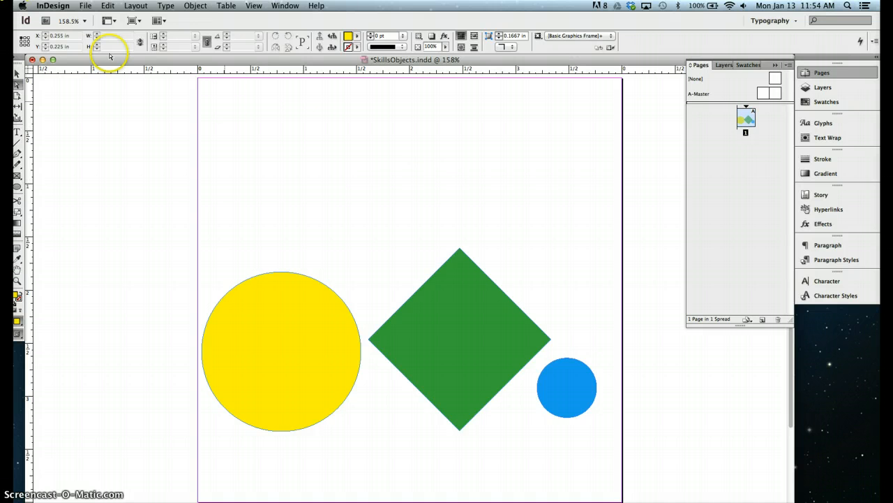
Step: Select the small blue circle with the Selection tool and lock it in place
click(19, 72)
click(572, 375)
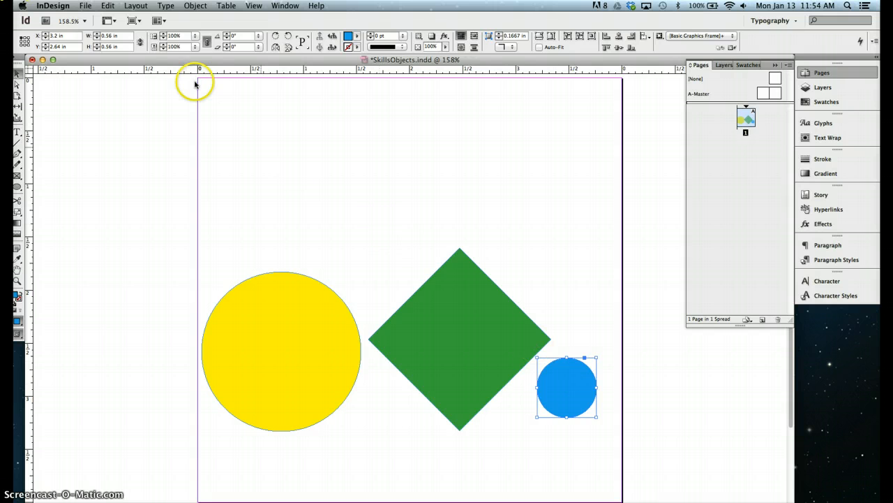
click(195, 5)
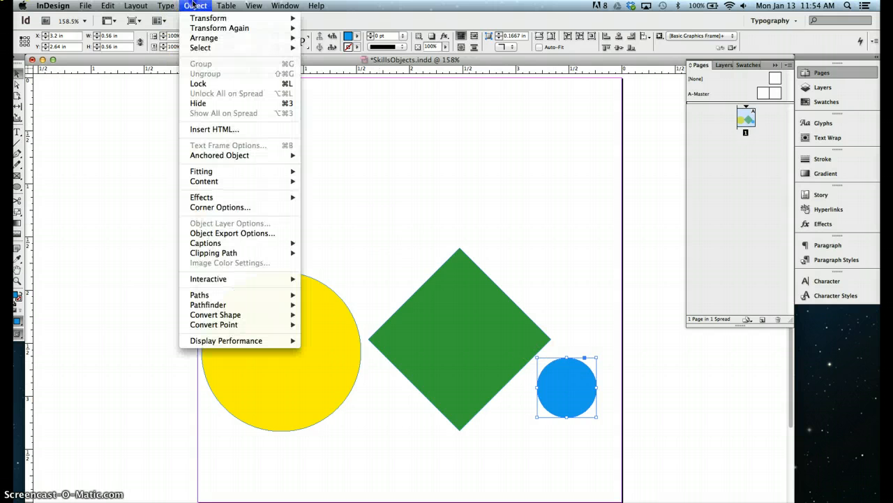
click(199, 82)
click(195, 7)
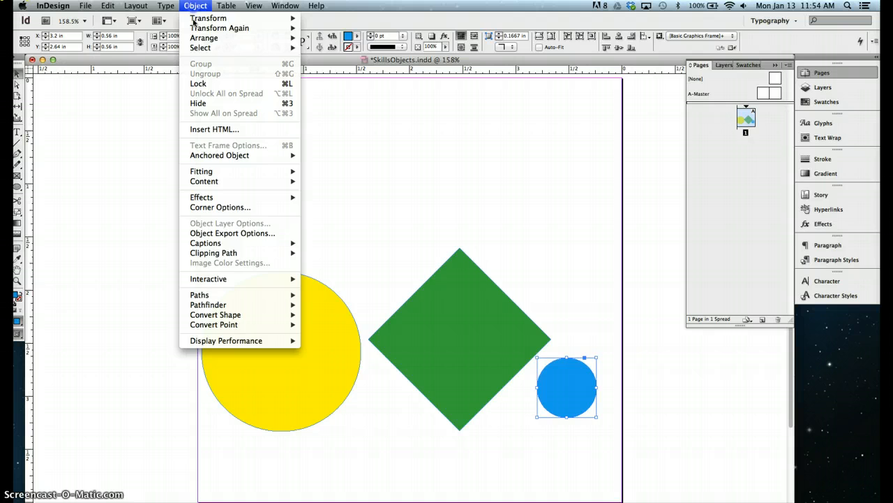
click(205, 83)
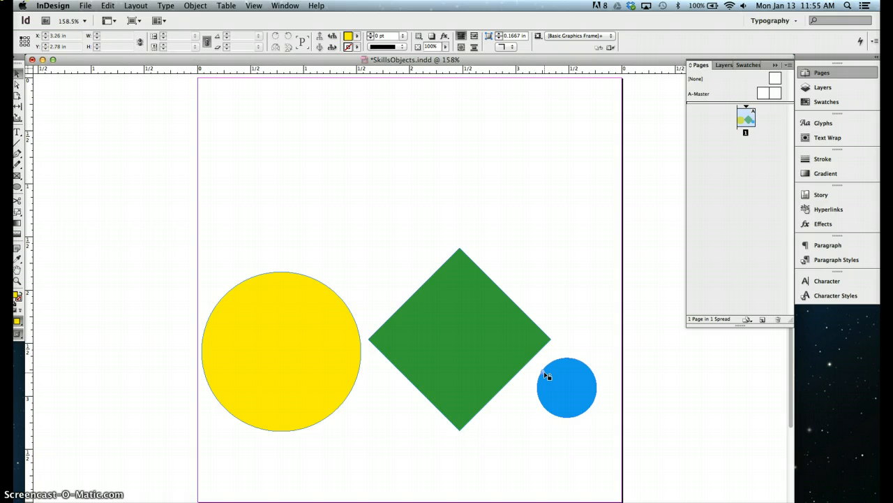
Step: Test whether the locked blue circle can be selected, and clear any selection
click(572, 386)
click(458, 244)
click(352, 159)
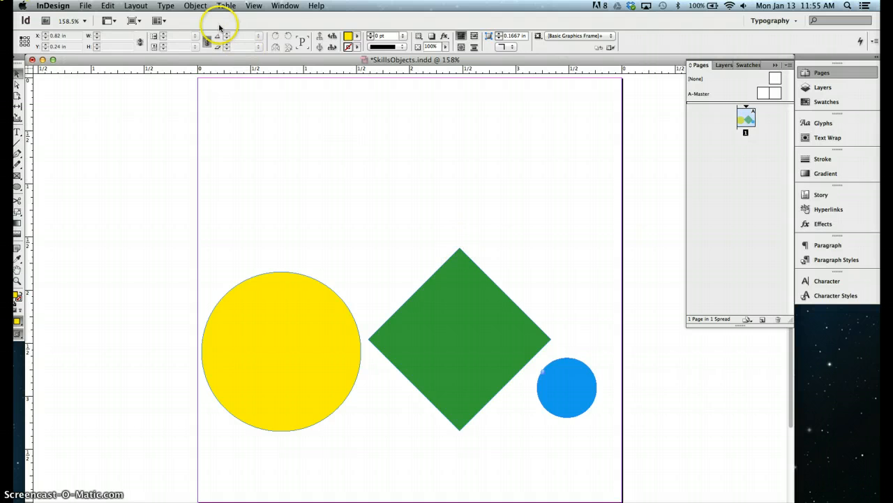
Step: Unlock all objects on the spread and deselect the blue circle
click(196, 5)
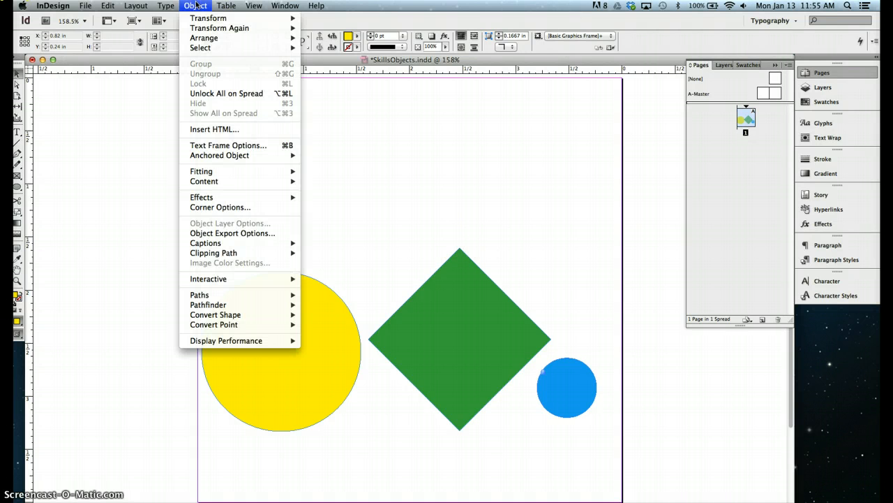
click(210, 93)
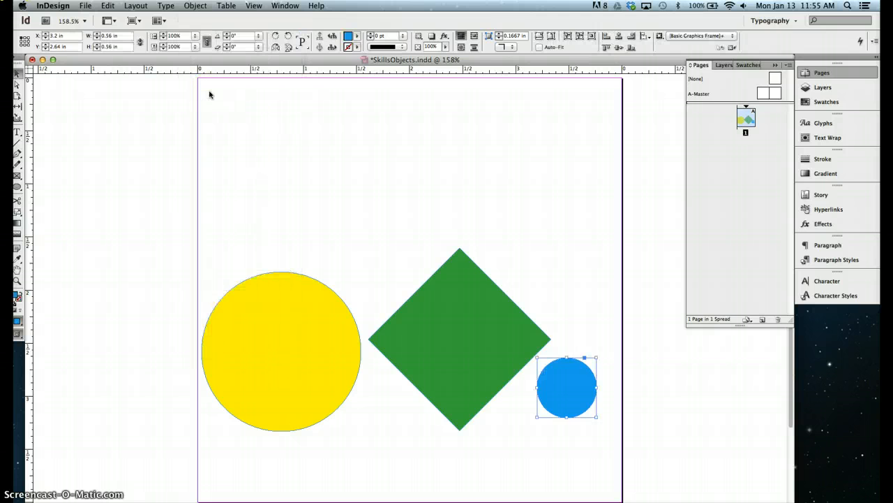
click(271, 154)
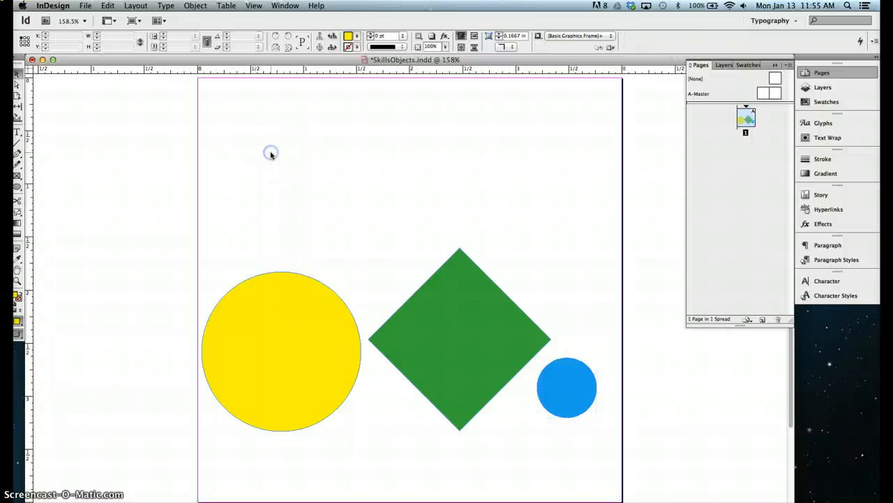
Step: Select all three shapes on the page and hide them
key(super+a)
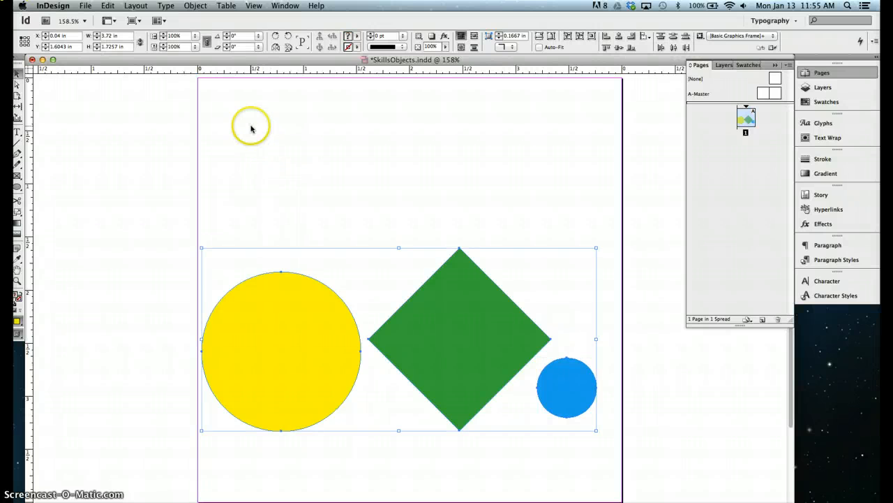
click(196, 7)
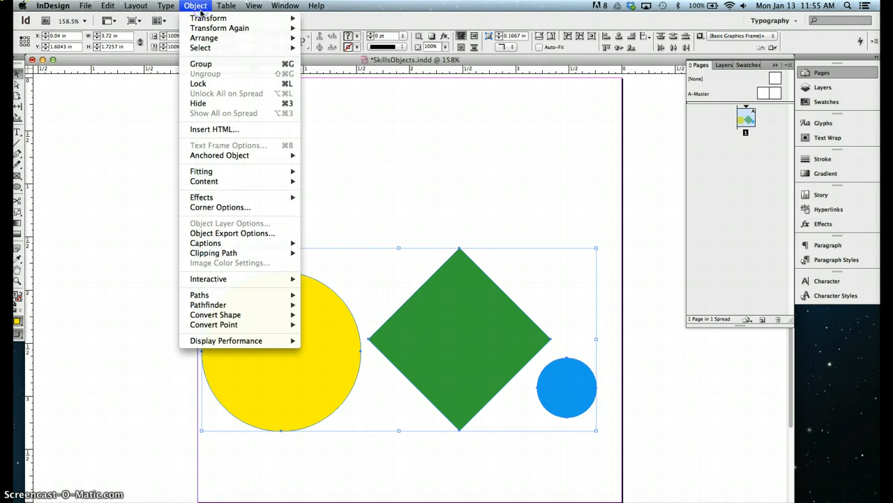
click(208, 105)
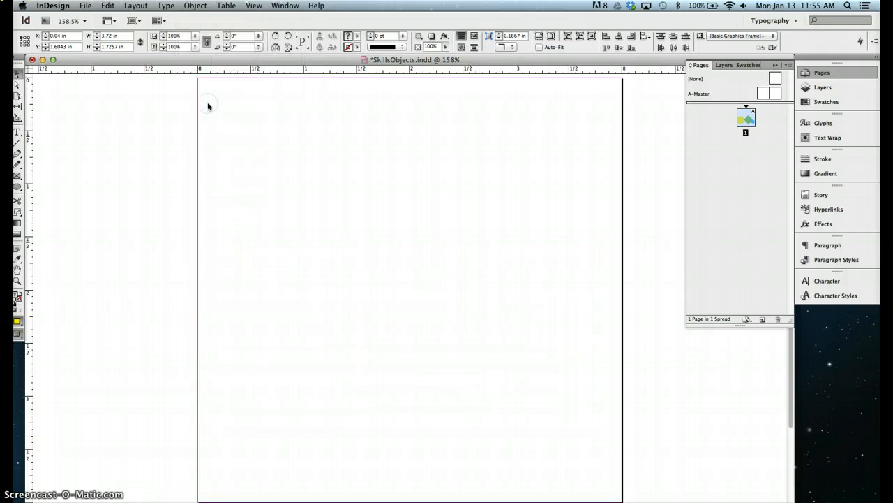